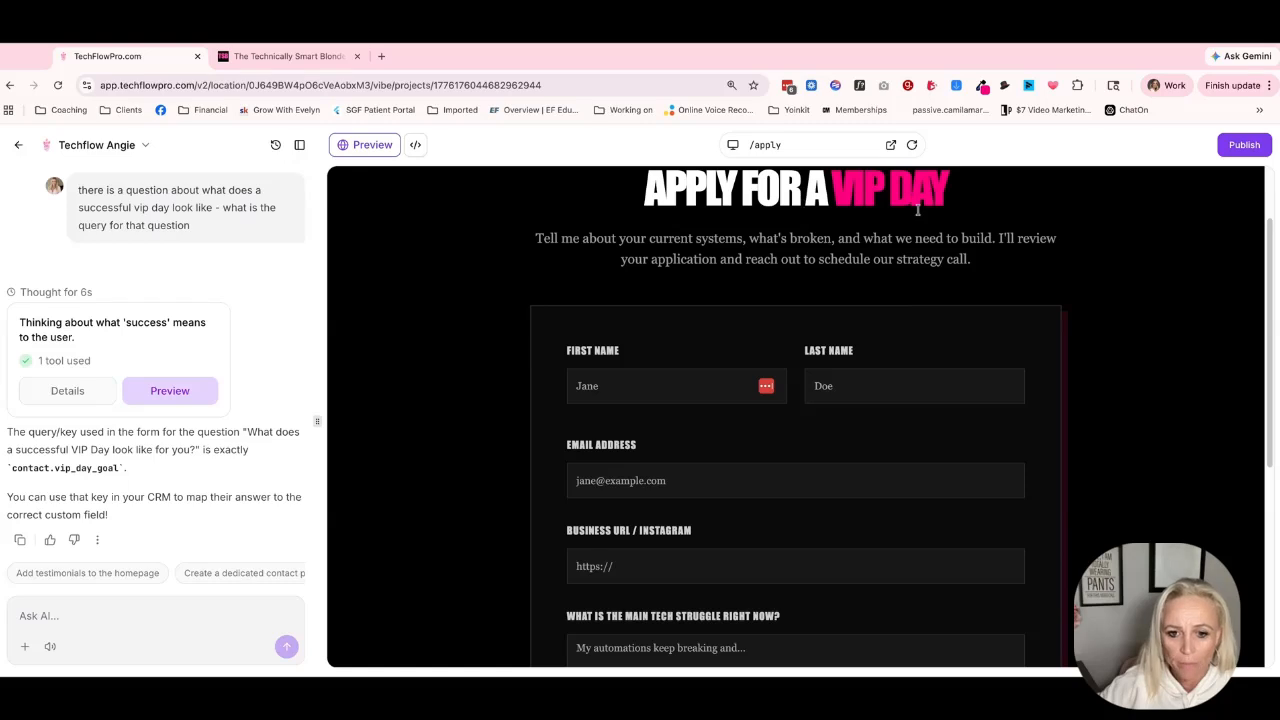
# Examine the fields and questions of the VIP Day application form on the /apply page preview.
pyautogui.scroll(-4, 909, 397)
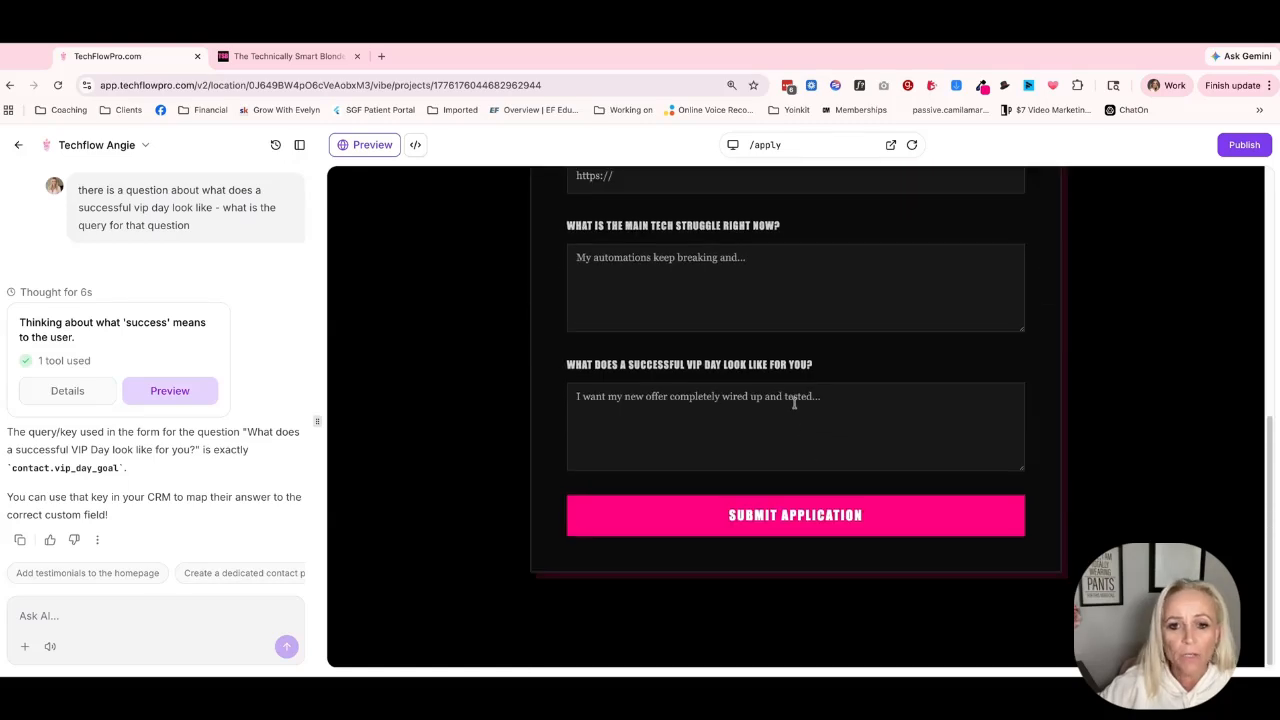
pyautogui.scroll(2, 790, 400)
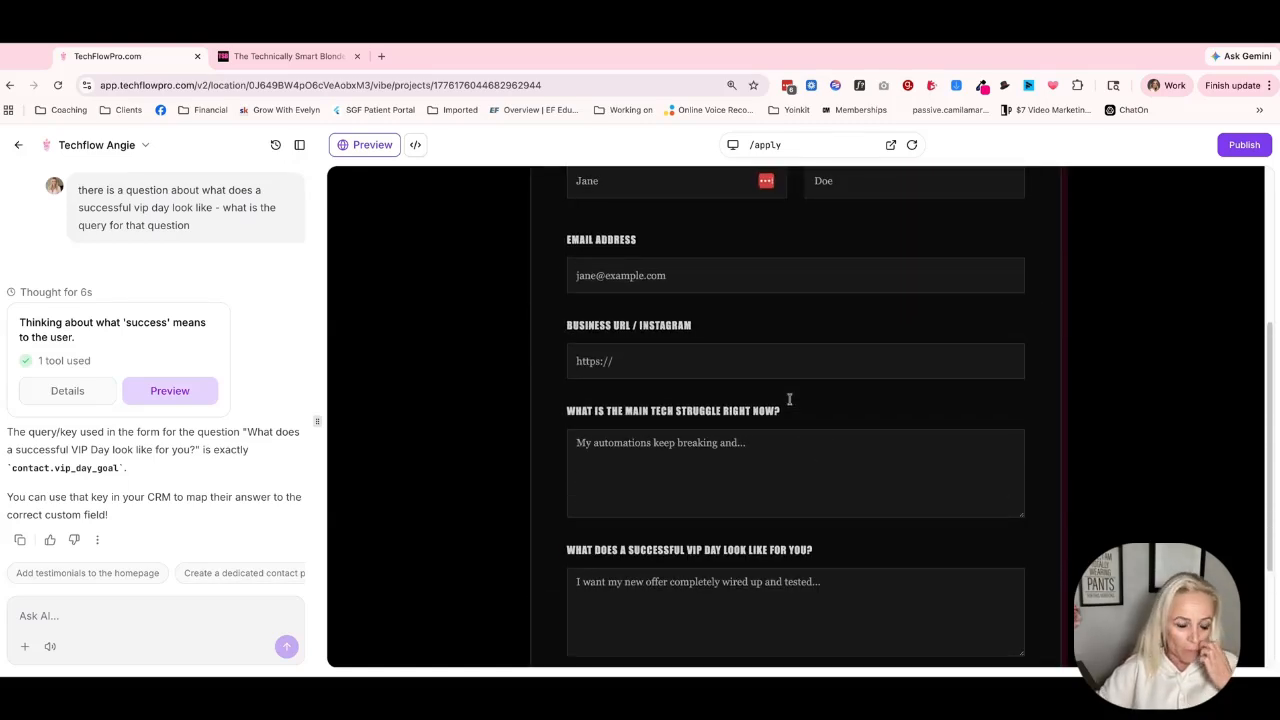
pyautogui.scroll(1, 795, 417)
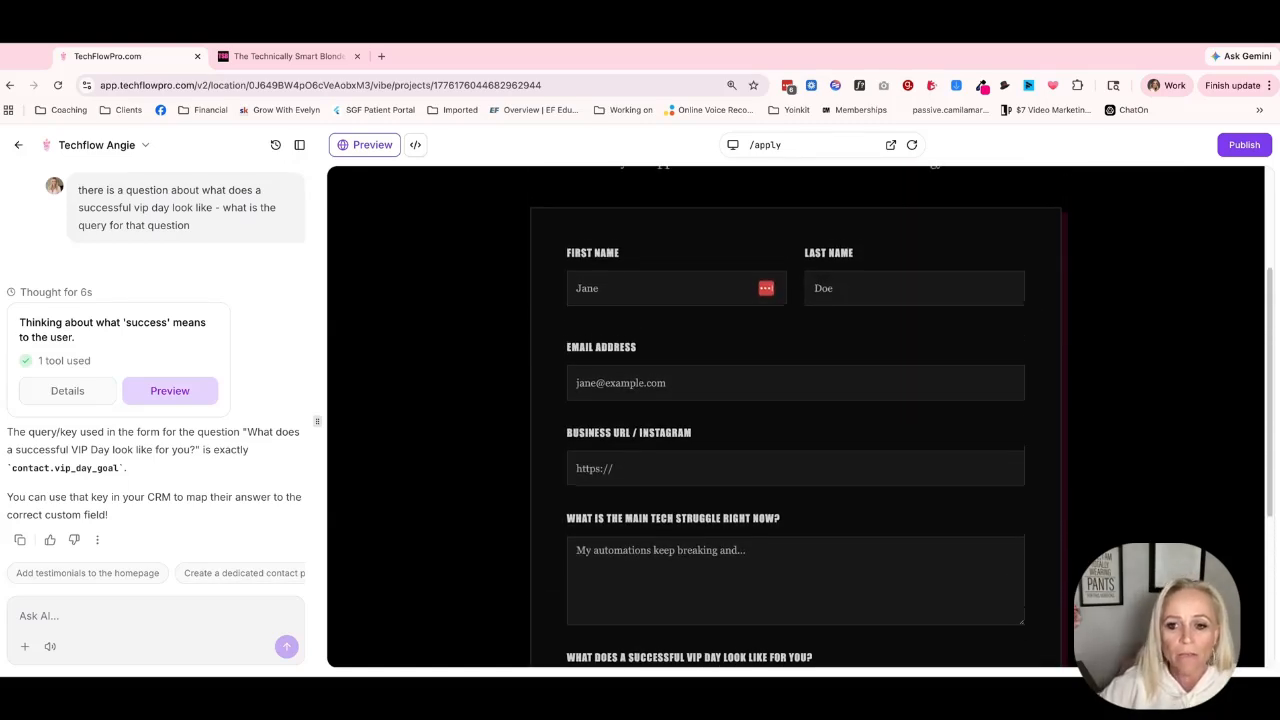
pyautogui.scroll(-3, 795, 417)
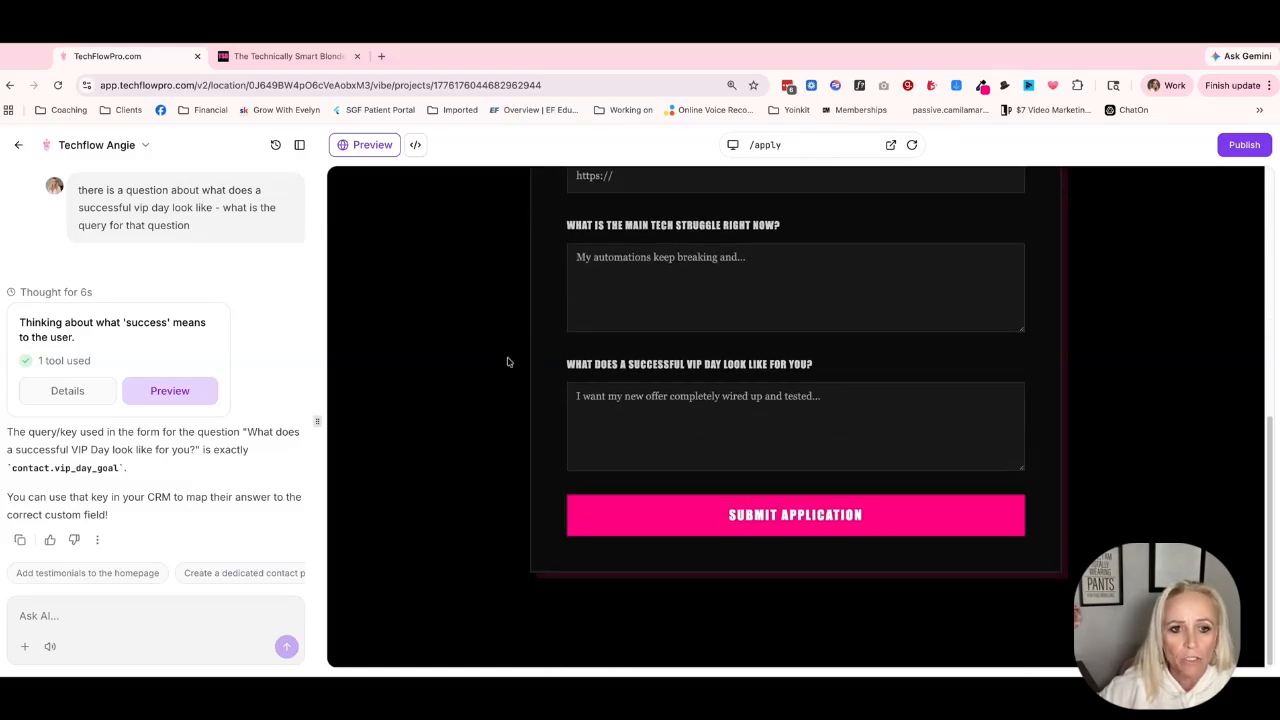
pyautogui.scroll(3, 634, 349)
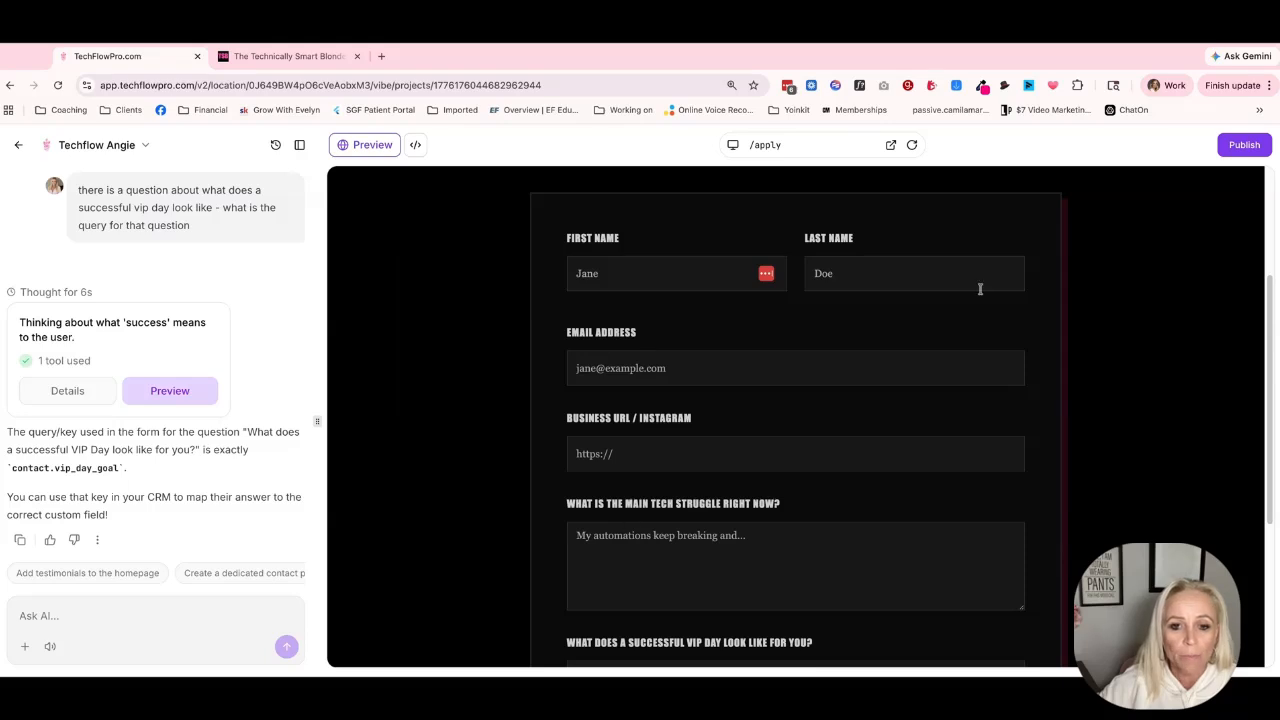
pyautogui.scroll(-3, 806, 551)
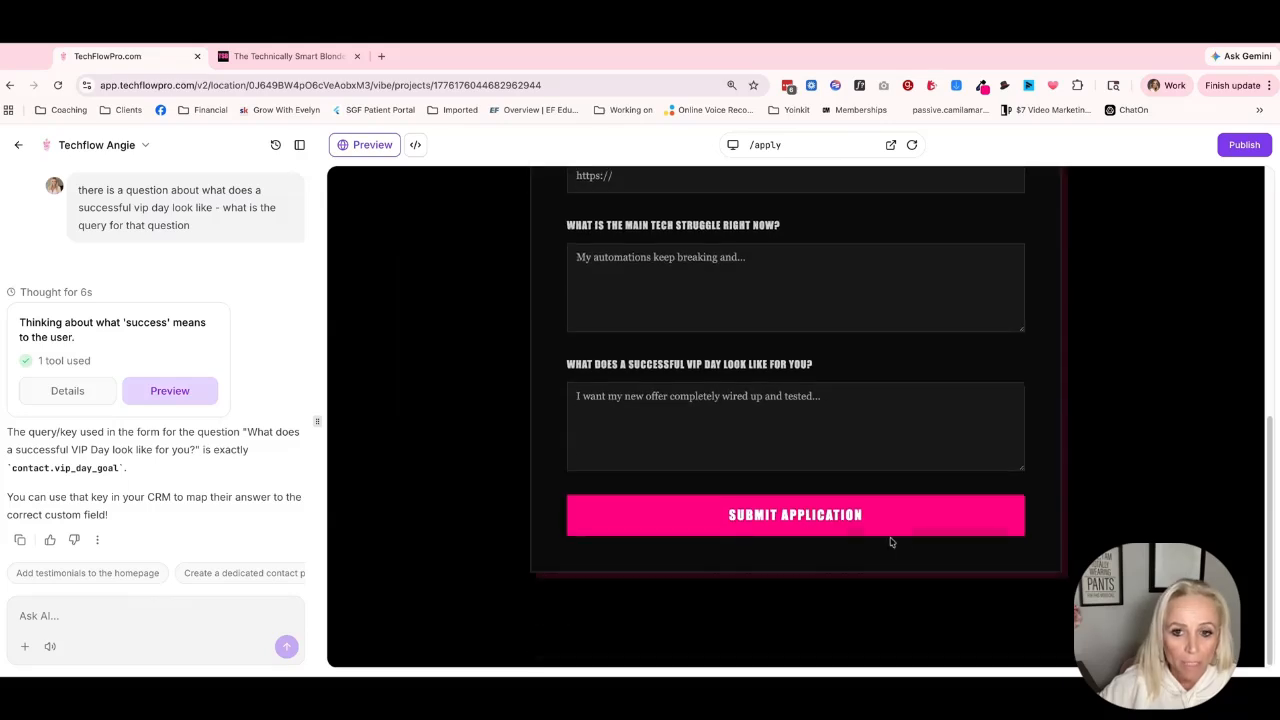
pyautogui.scroll(3, 540, 425)
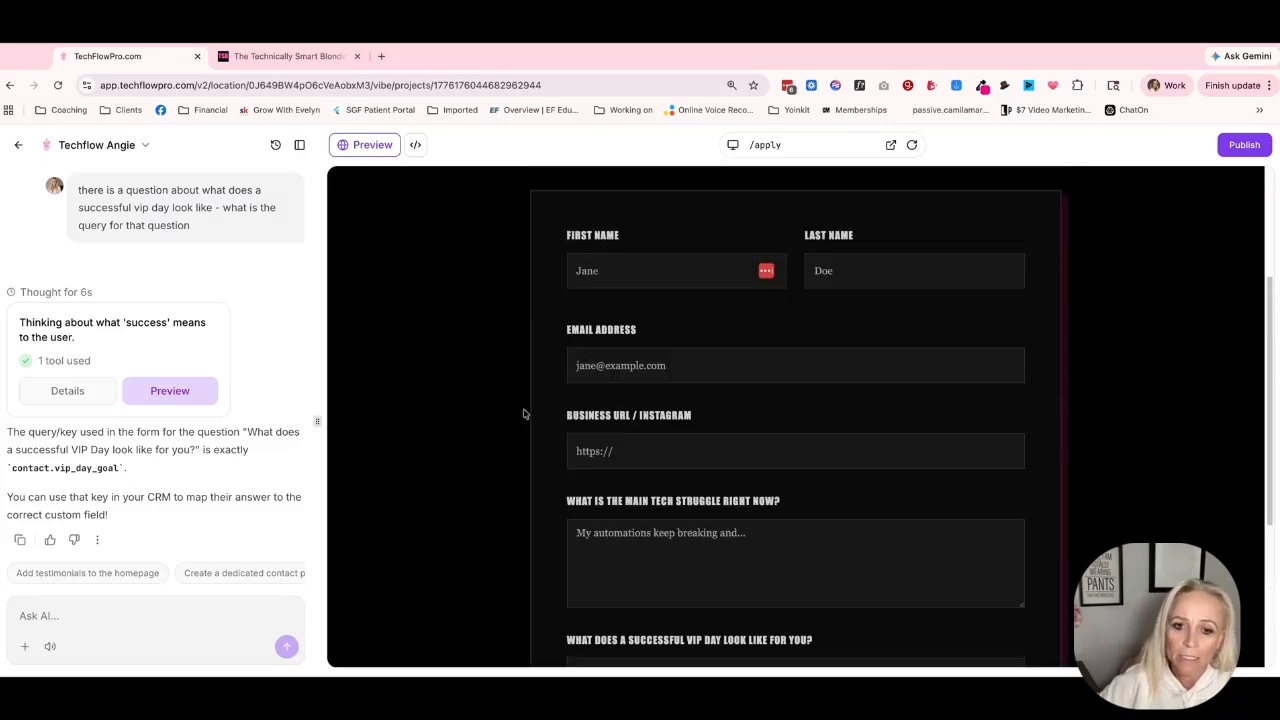
pyautogui.scroll(1, 522, 414)
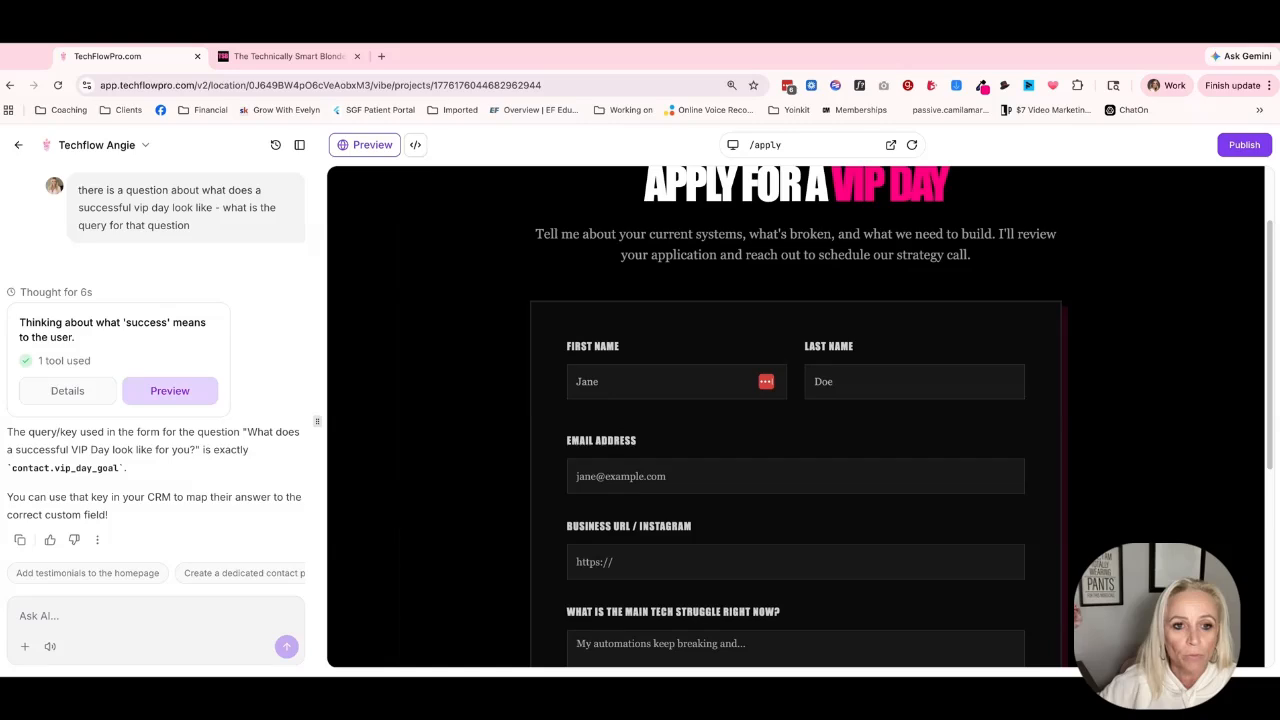
pyautogui.scroll(-2, 795, 415)
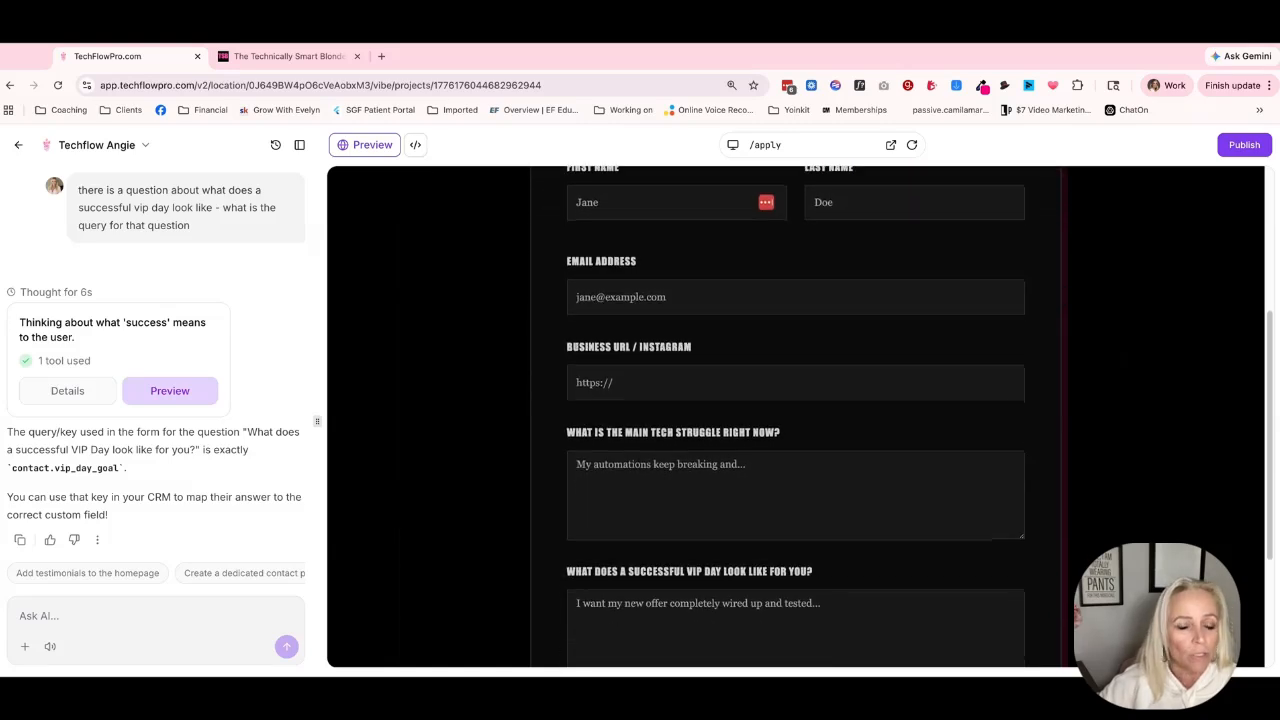
pyautogui.scroll(-2, 795, 415)
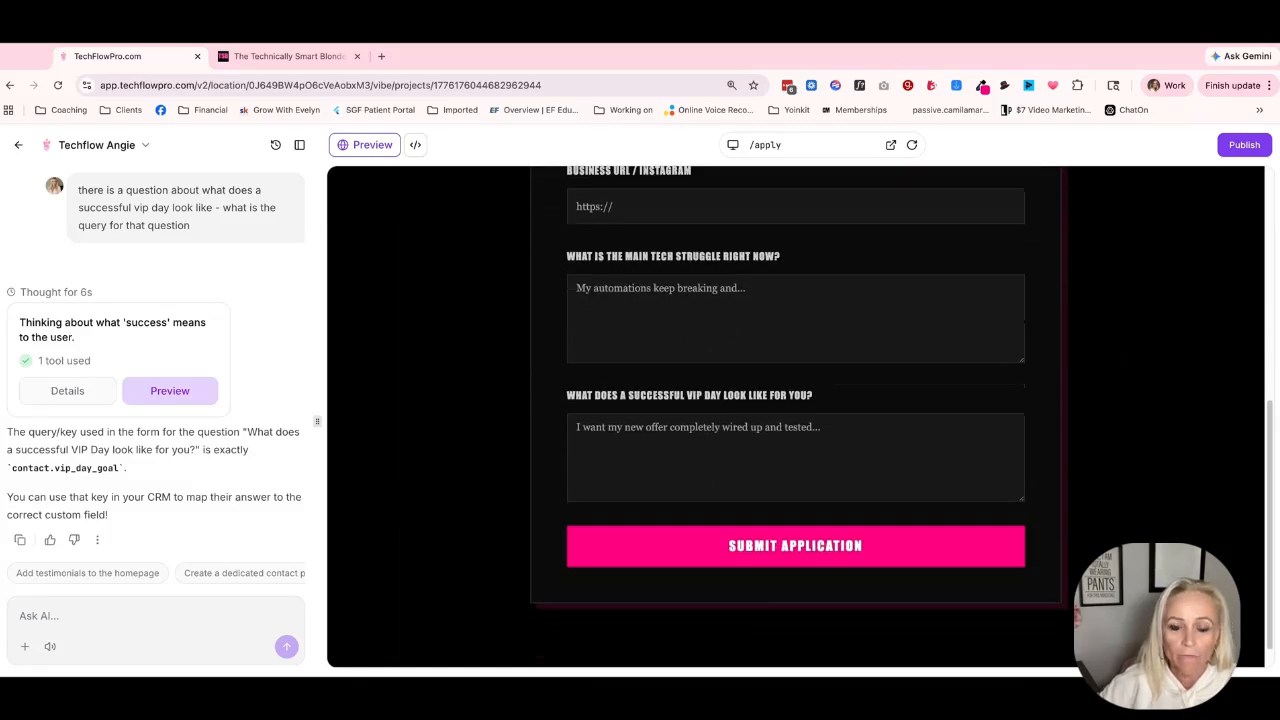
pyautogui.scroll(-1, 795, 415)
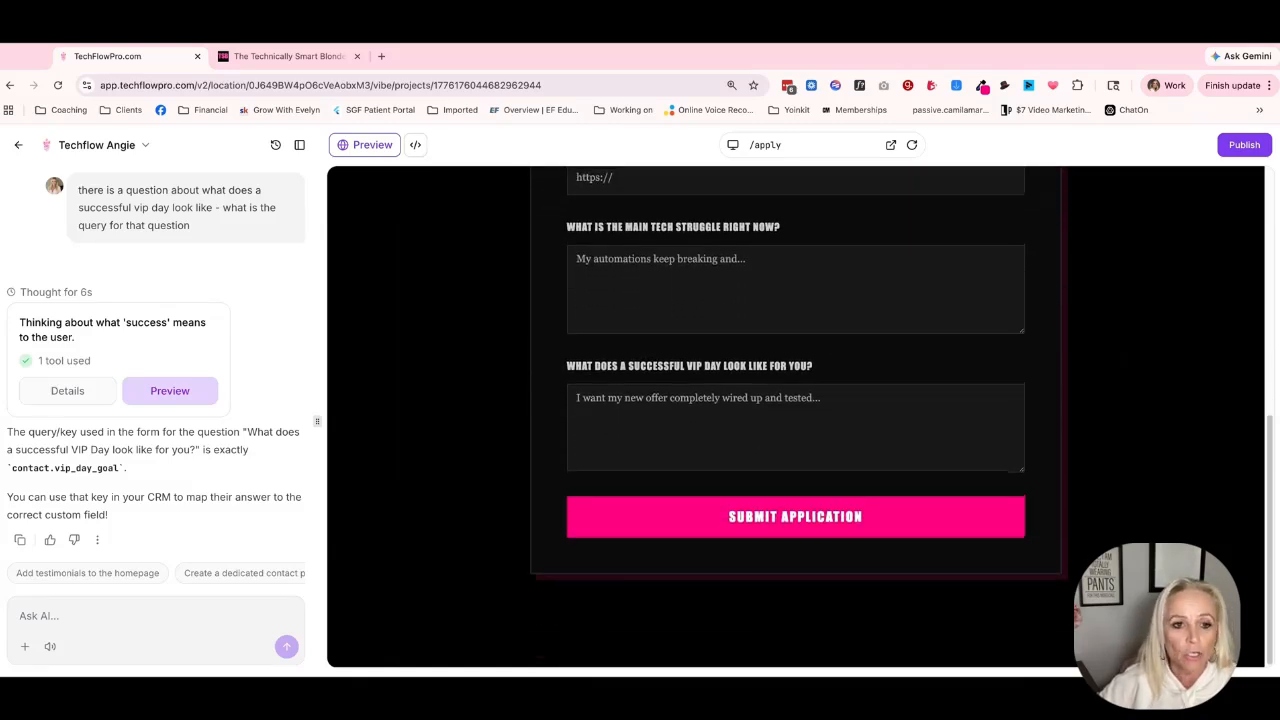
pyautogui.scroll(3, 795, 415)
pyautogui.scroll(1, 795, 415)
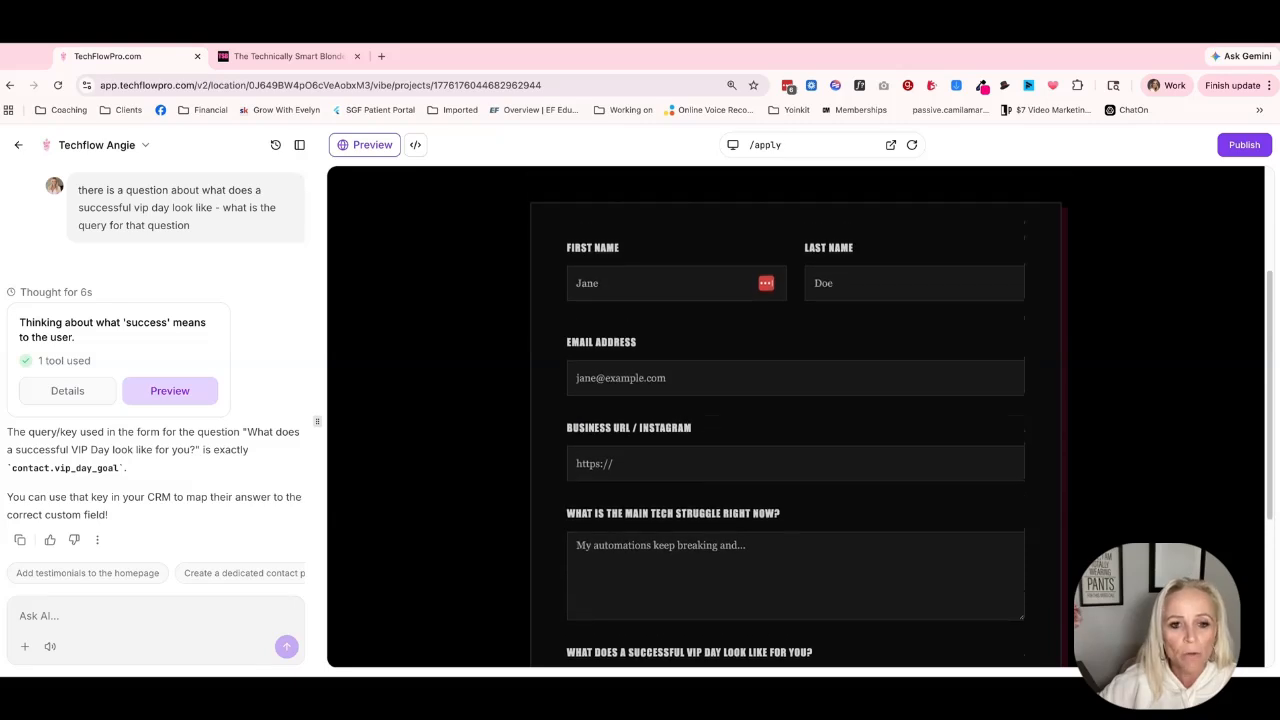
pyautogui.scroll(1, 795, 415)
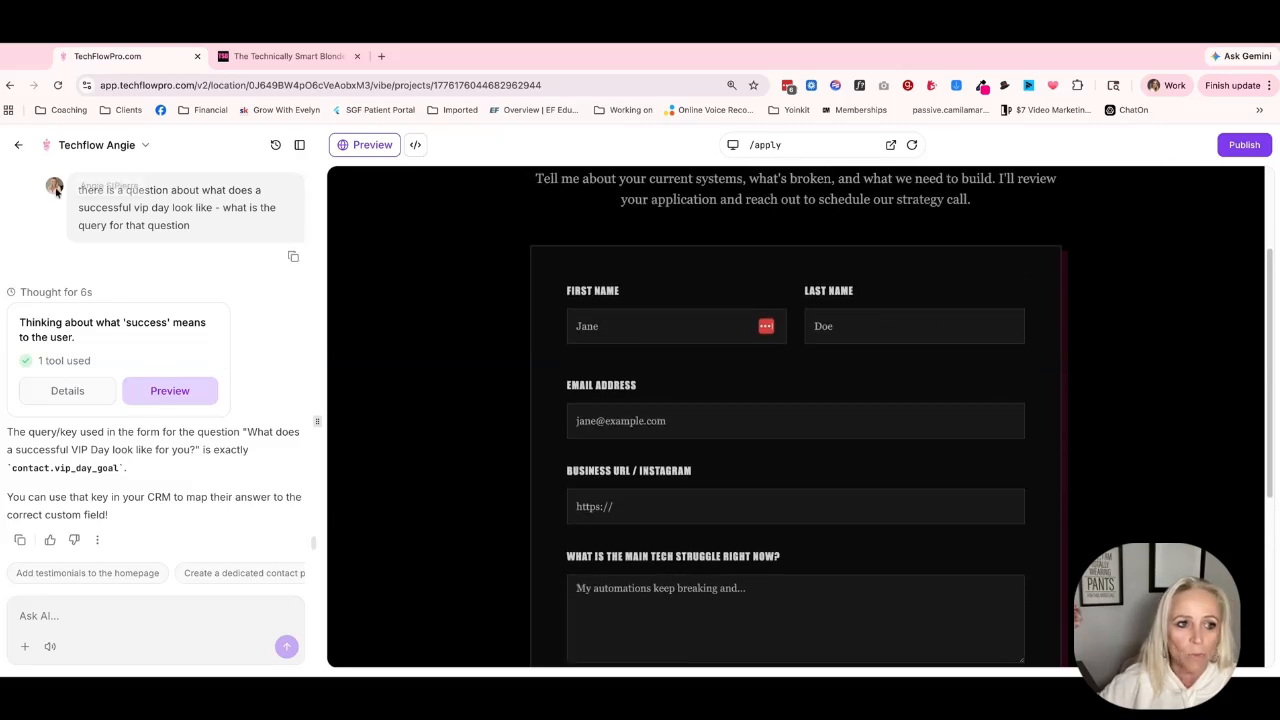
# Leave the AI Studio project and view the Sites form submissions for External Forms.
pyautogui.click(18, 145)
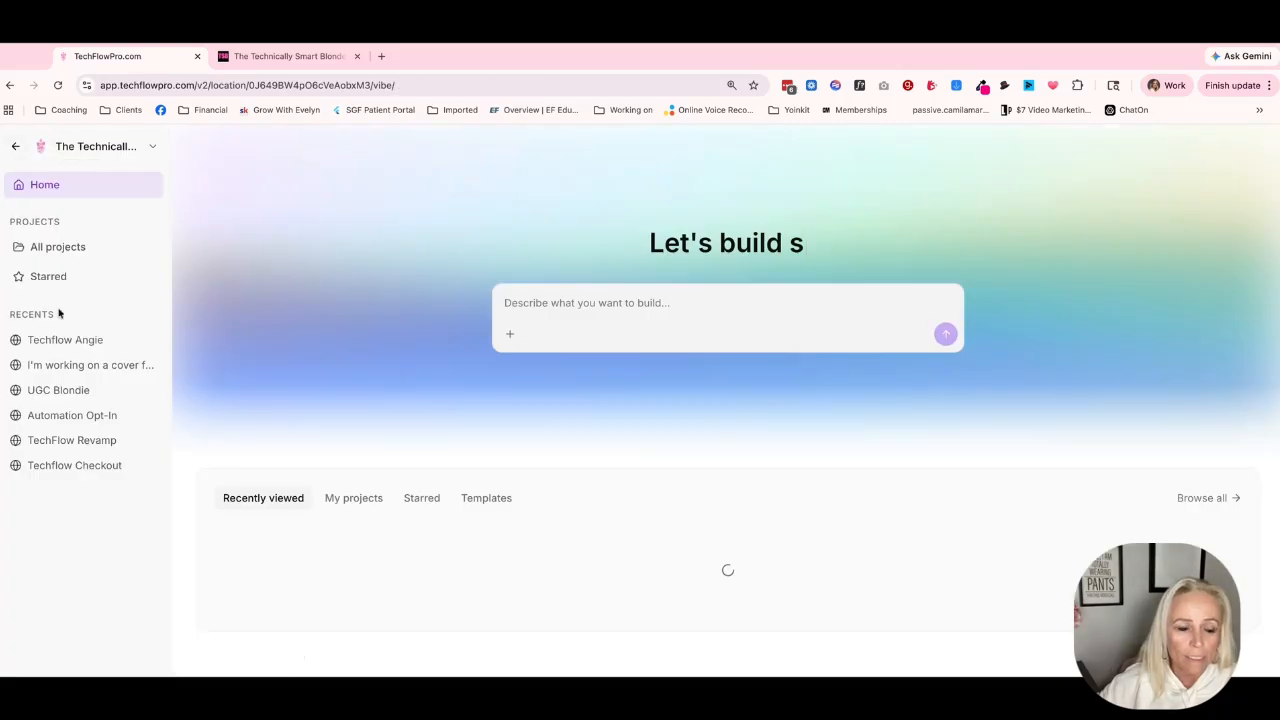
pyautogui.click(17, 147)
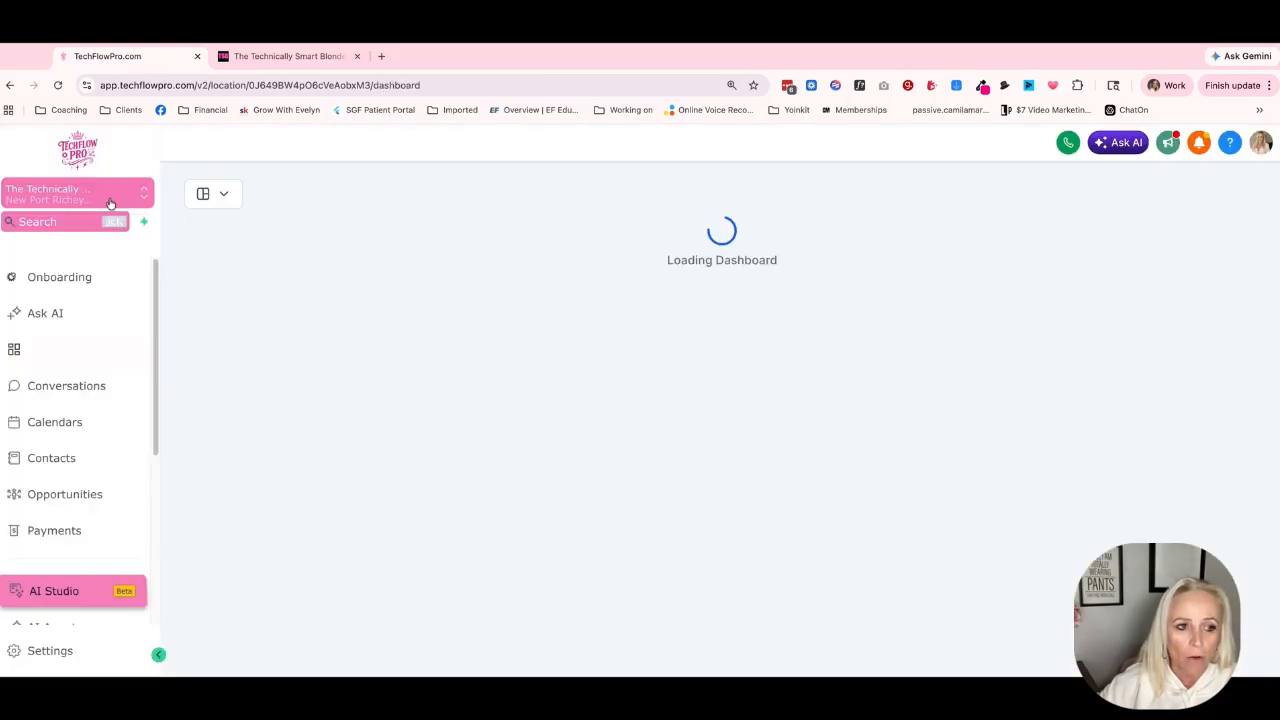
pyautogui.scroll(-3, 65, 568)
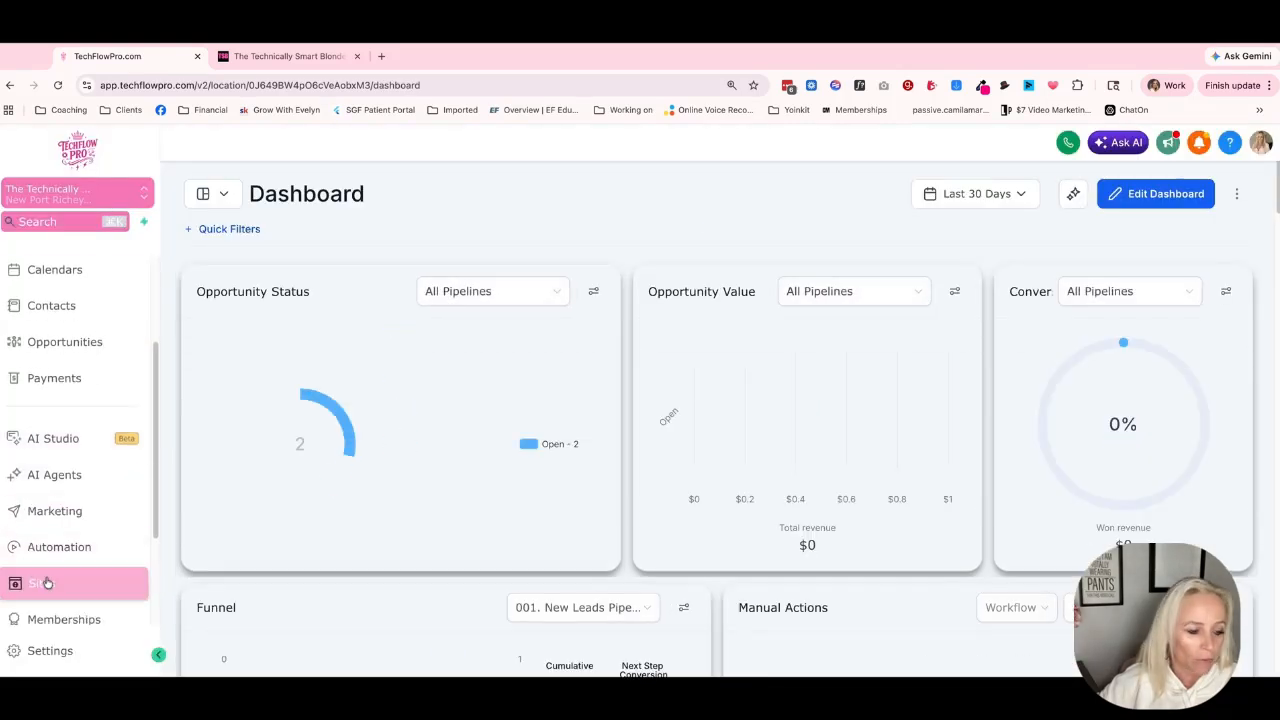
pyautogui.click(46, 583)
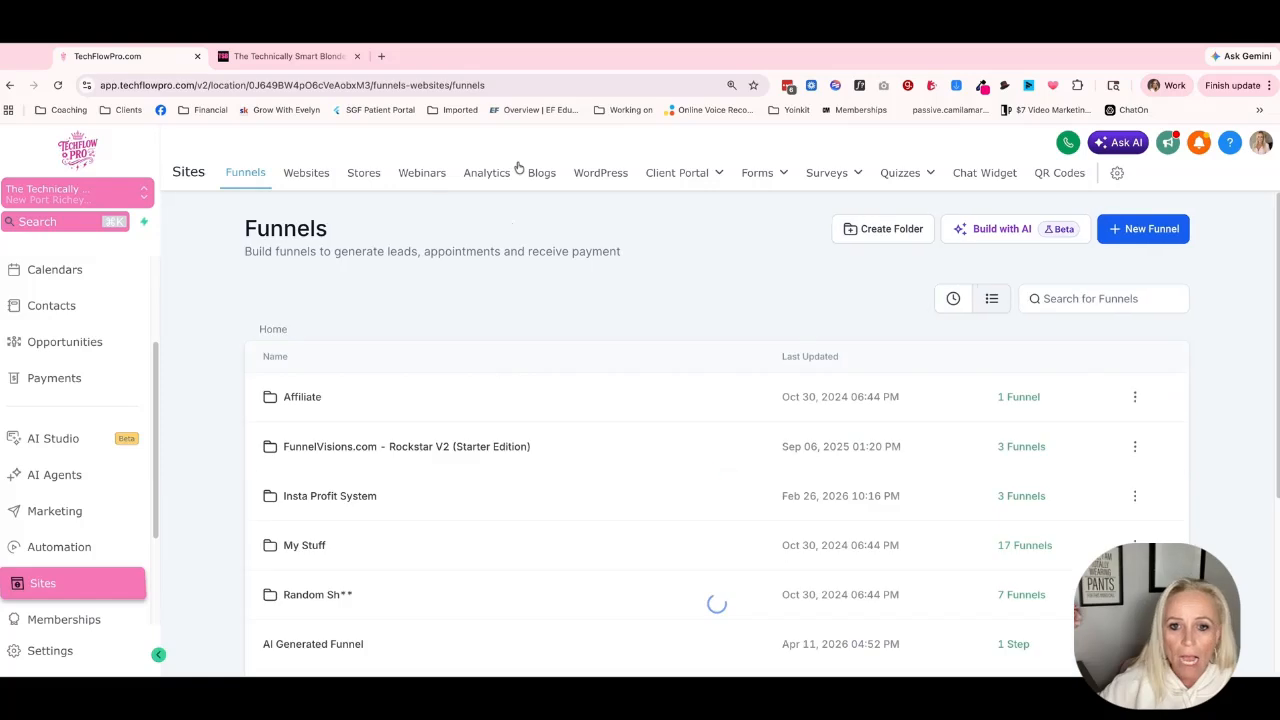
pyautogui.moveTo(760, 178)
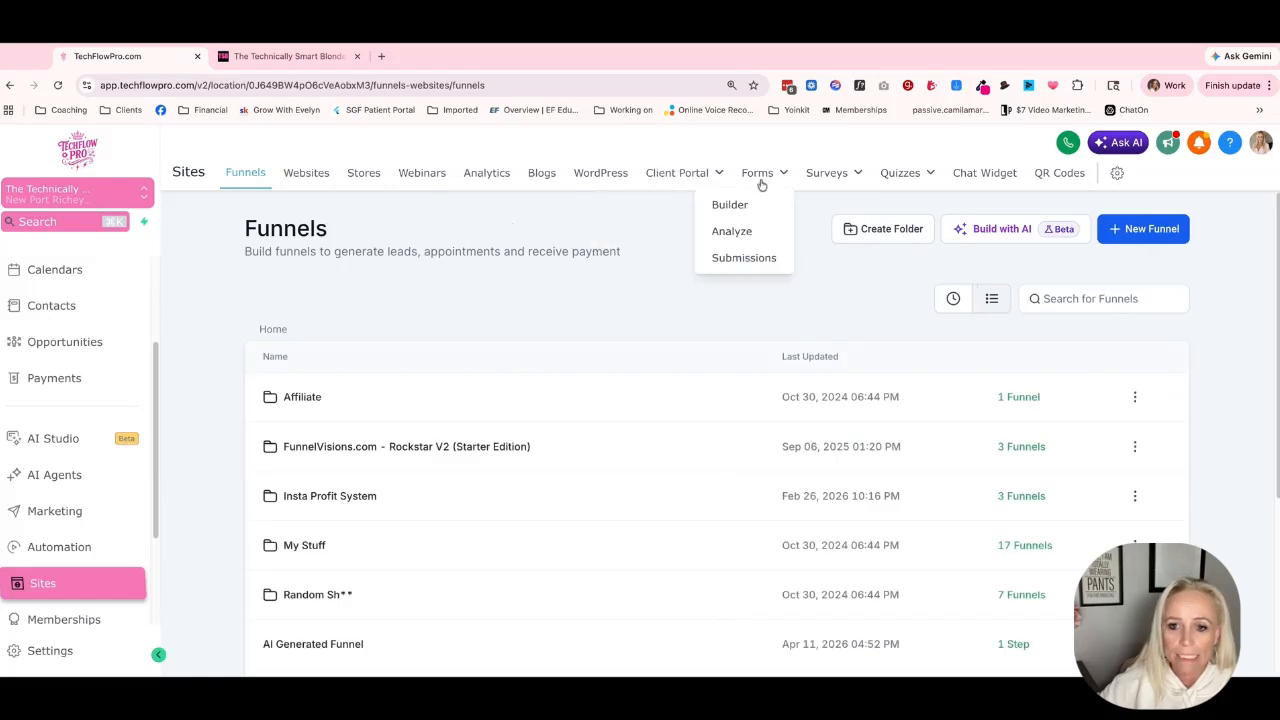
pyautogui.click(755, 270)
pyautogui.click(321, 302)
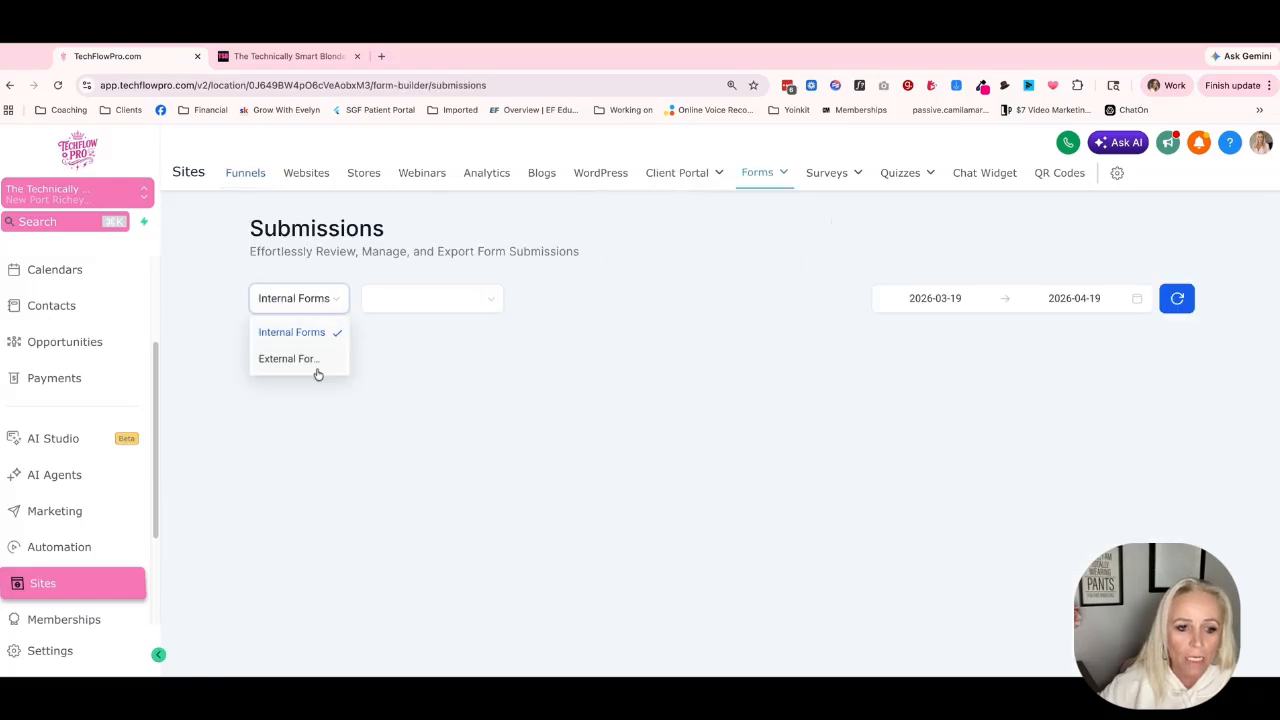
pyautogui.click(316, 369)
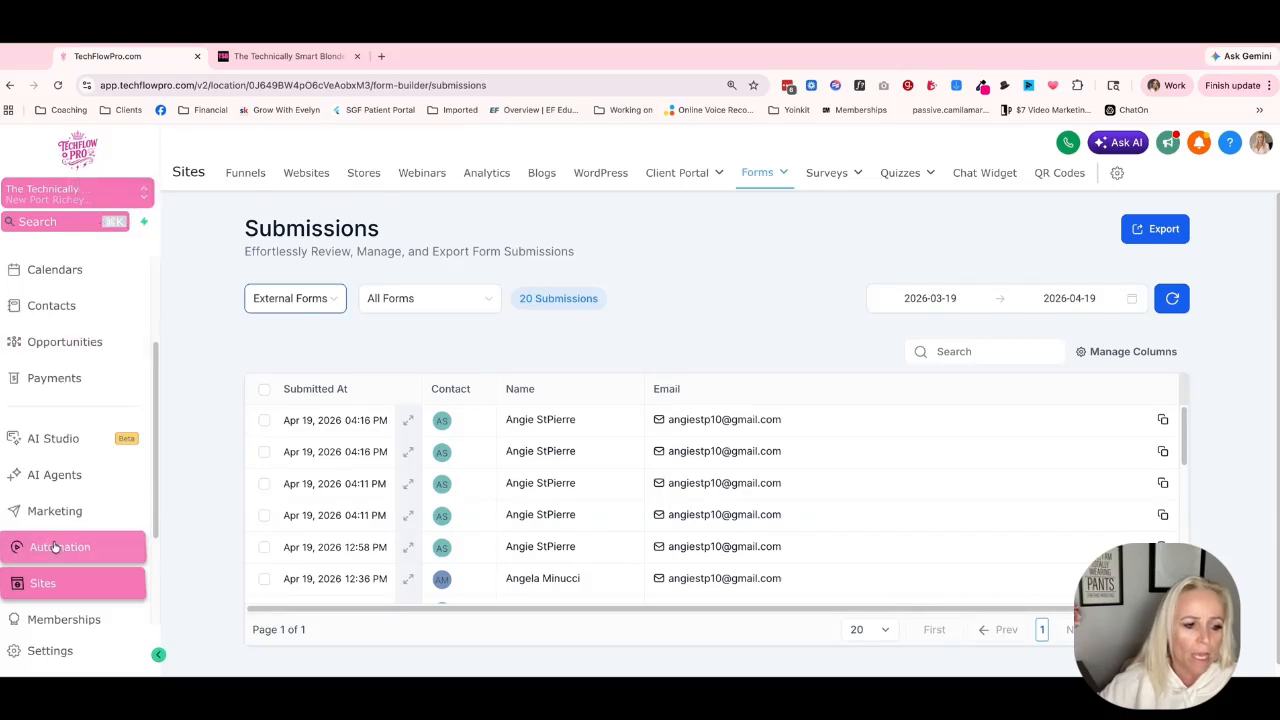
# Open the VIP Day Application workflow from the recent automation workflows.
pyautogui.click(118, 542)
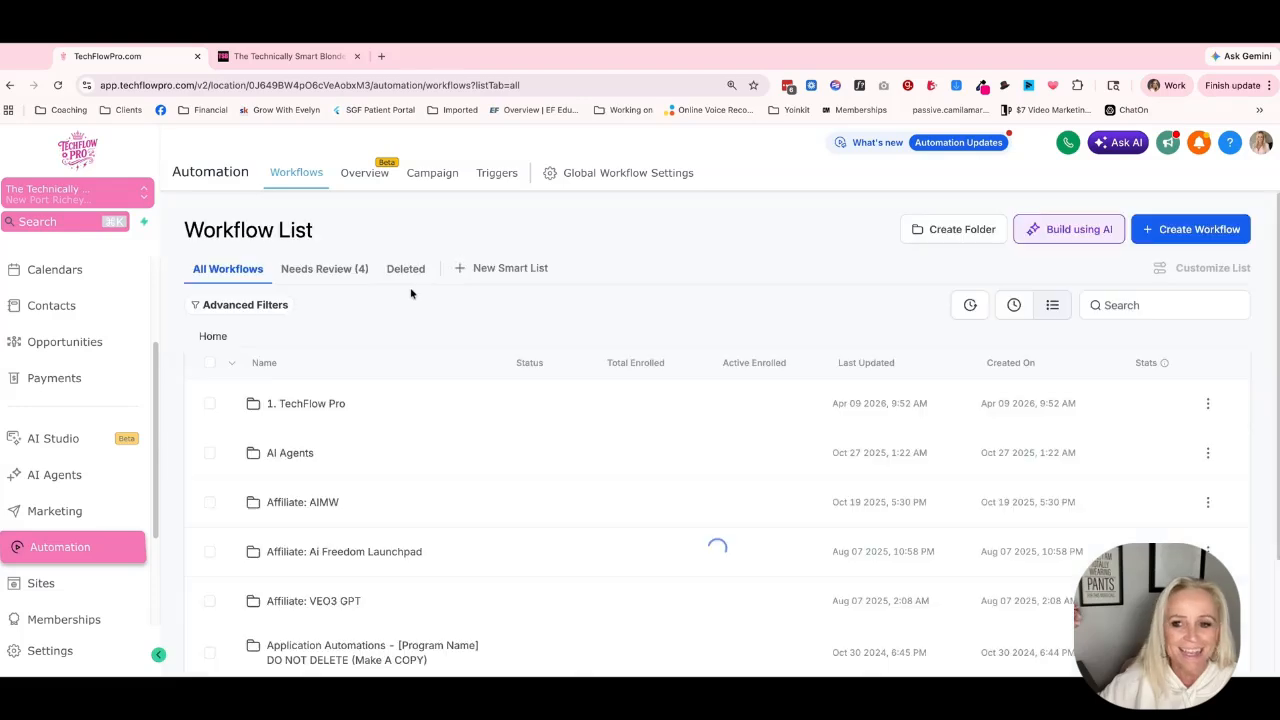
pyautogui.click(1015, 308)
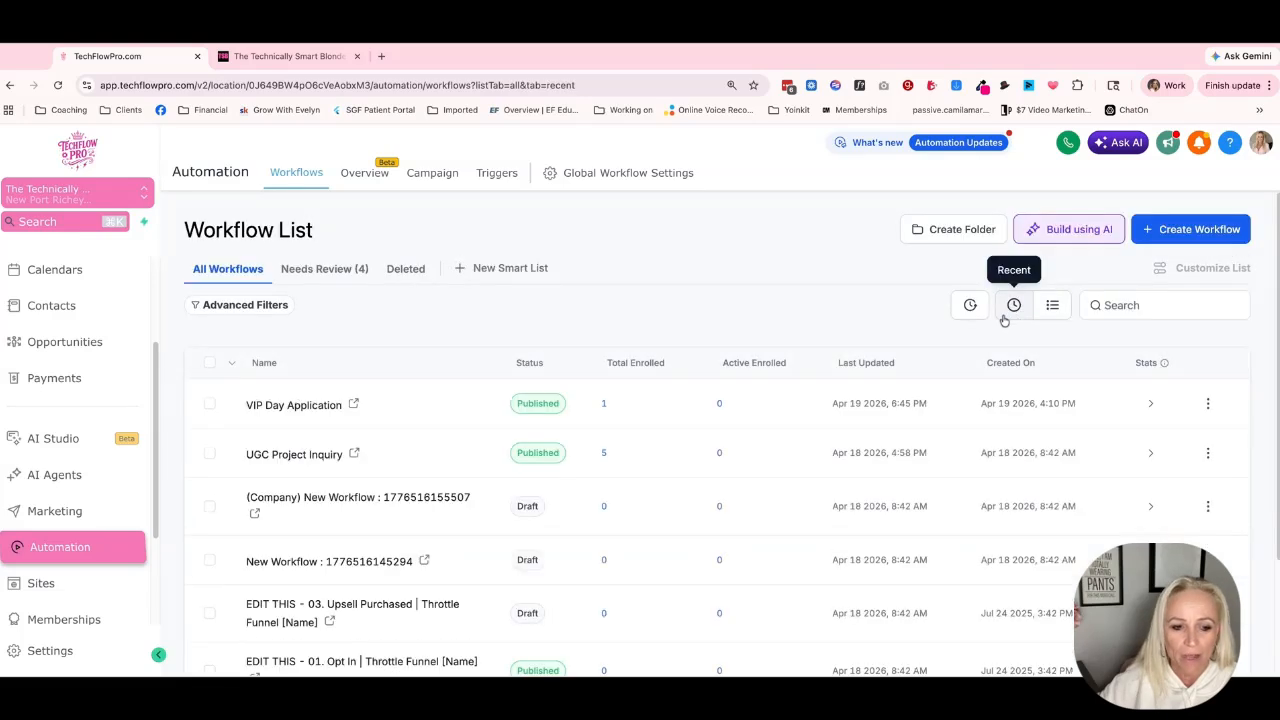
pyautogui.click(300, 408)
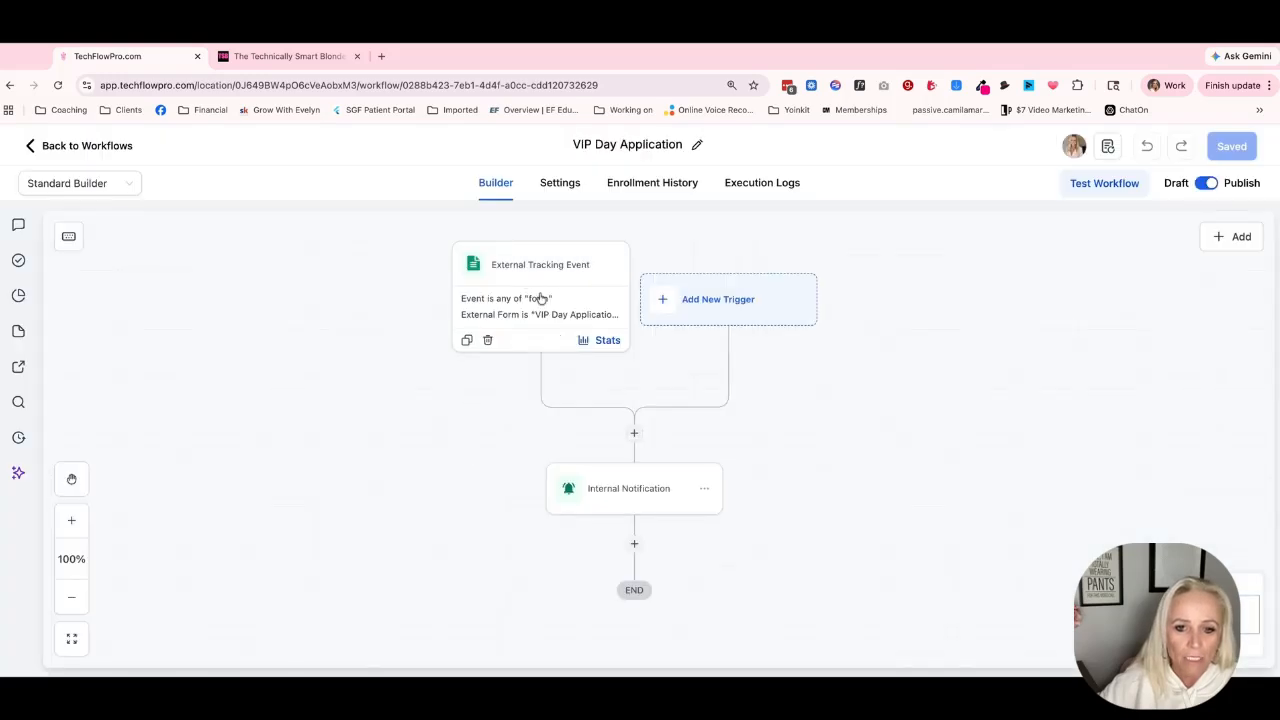
# Add an External Tracking Event trigger to the workflow, filtered to Event is any of Form Submitted.
pyautogui.click(678, 305)
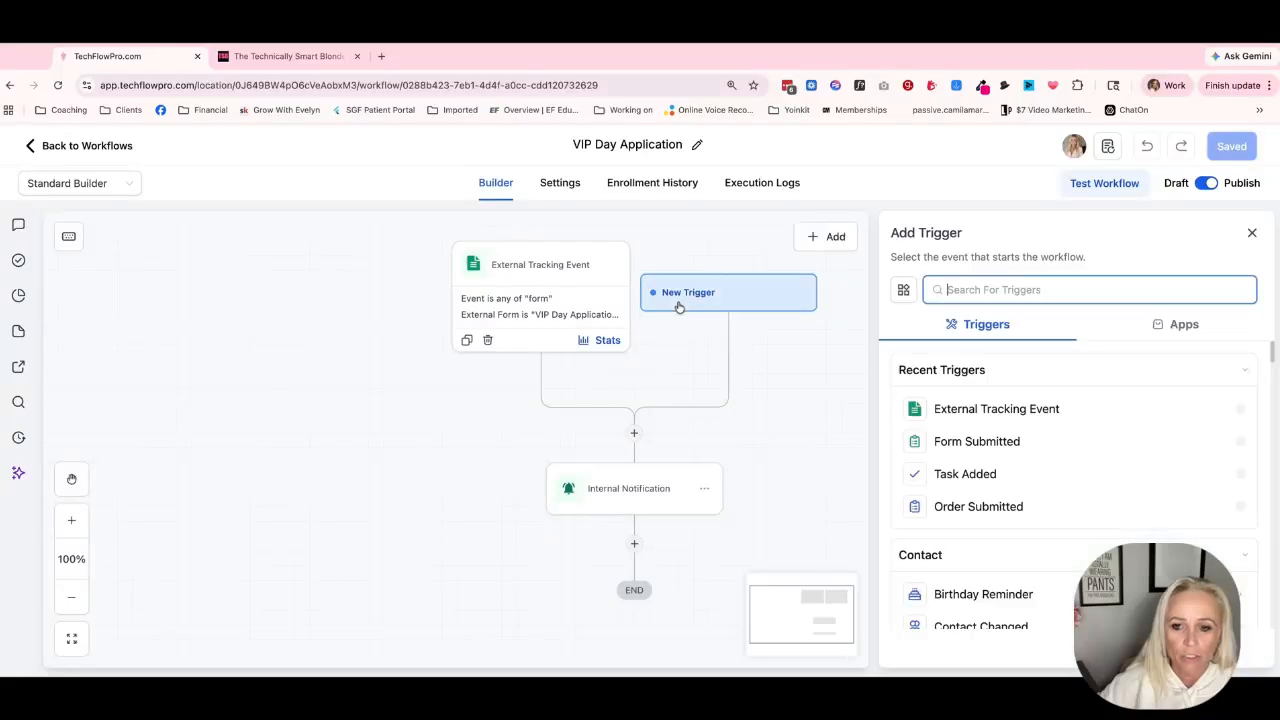
pyautogui.click(968, 409)
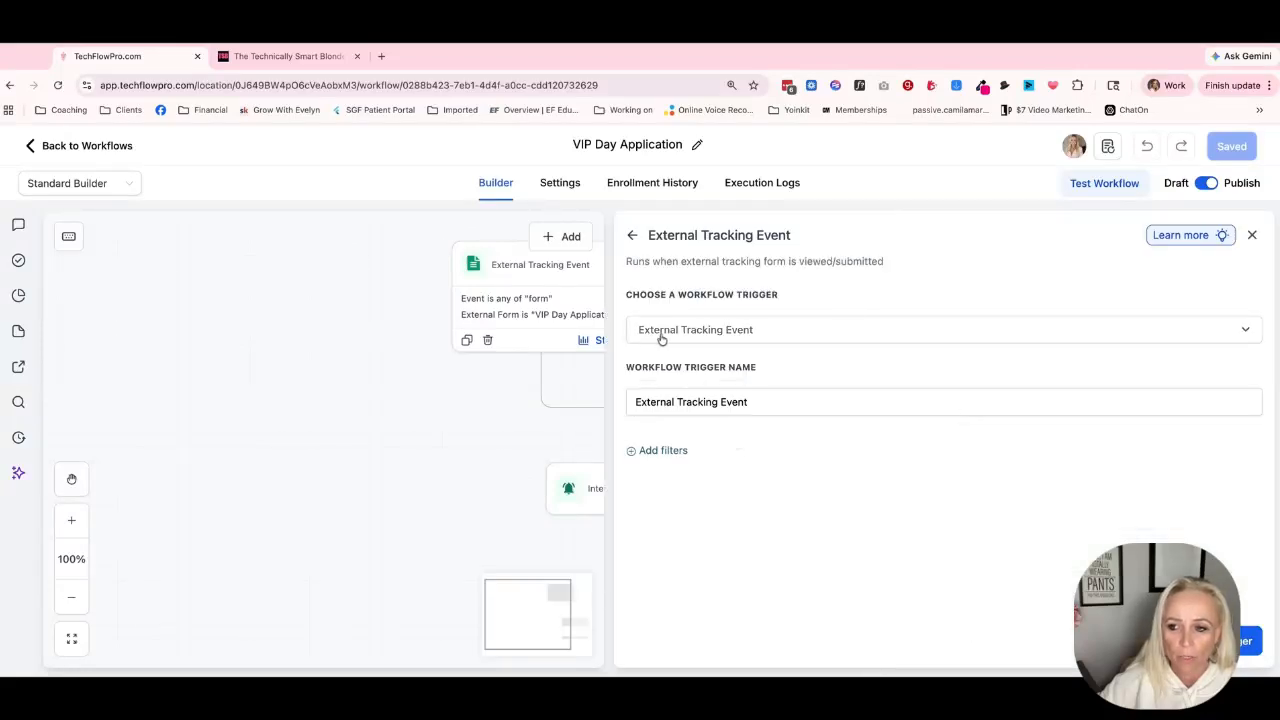
pyautogui.click(664, 451)
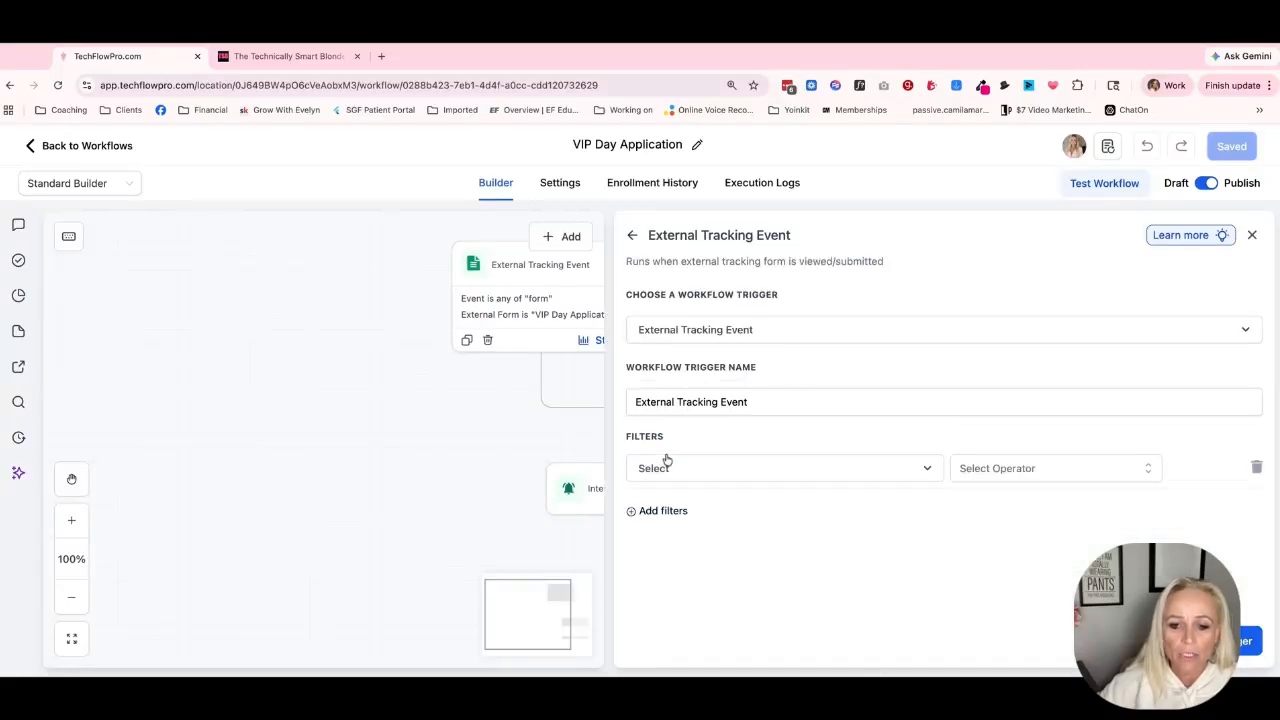
pyautogui.click(666, 464)
pyautogui.click(674, 570)
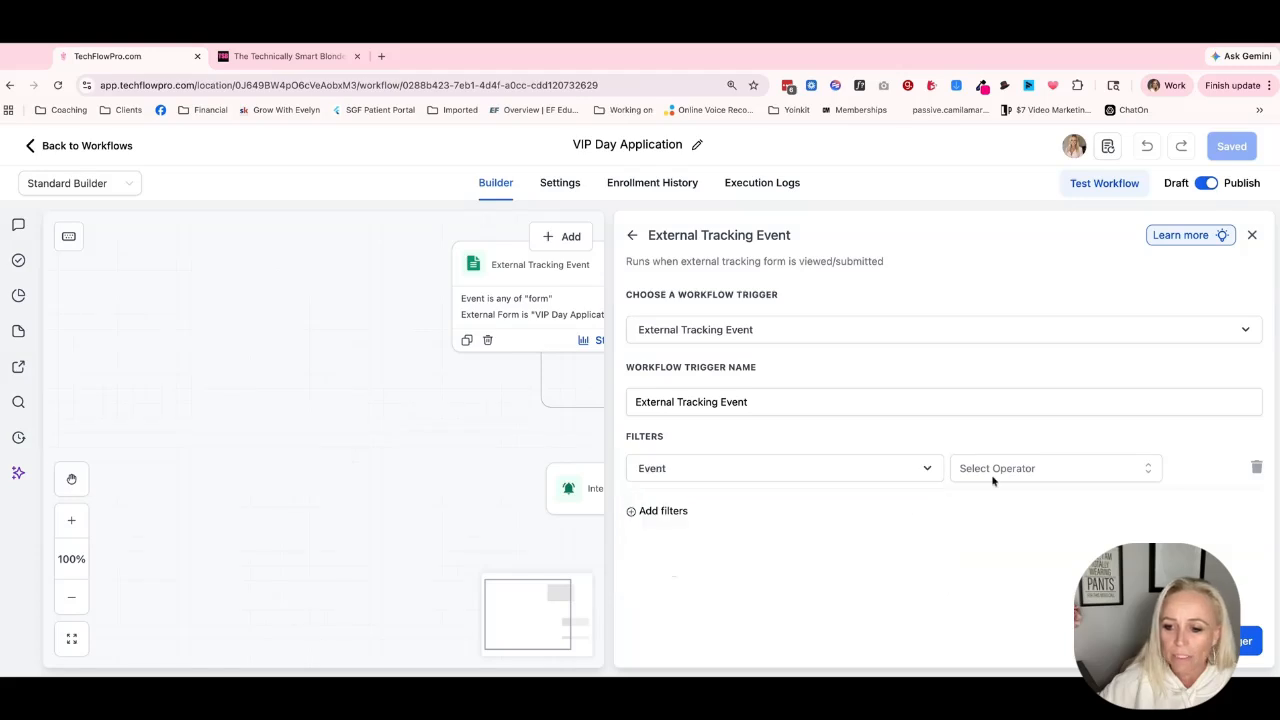
pyautogui.click(994, 480)
pyautogui.click(1015, 500)
pyautogui.click(1120, 476)
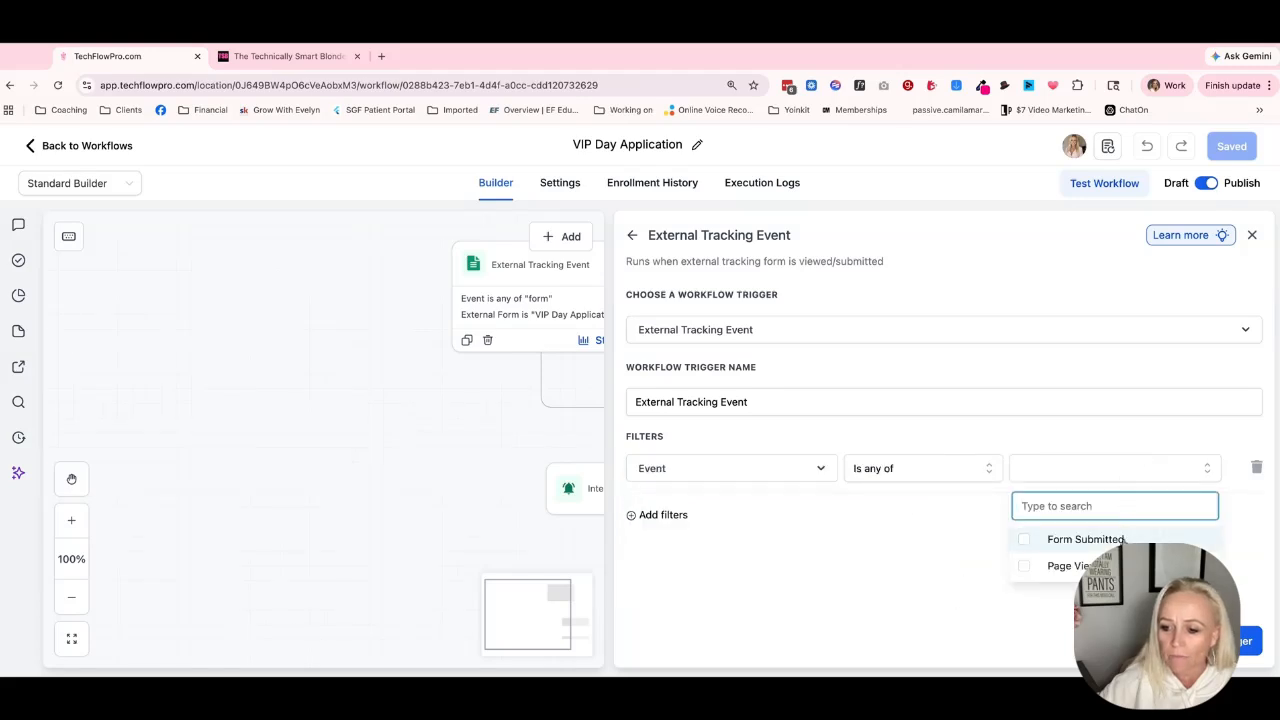
pyautogui.click(1090, 537)
pyautogui.click(903, 540)
# Add a second trigger filter requiring External Form is VIP Day Application.
pyautogui.click(666, 514)
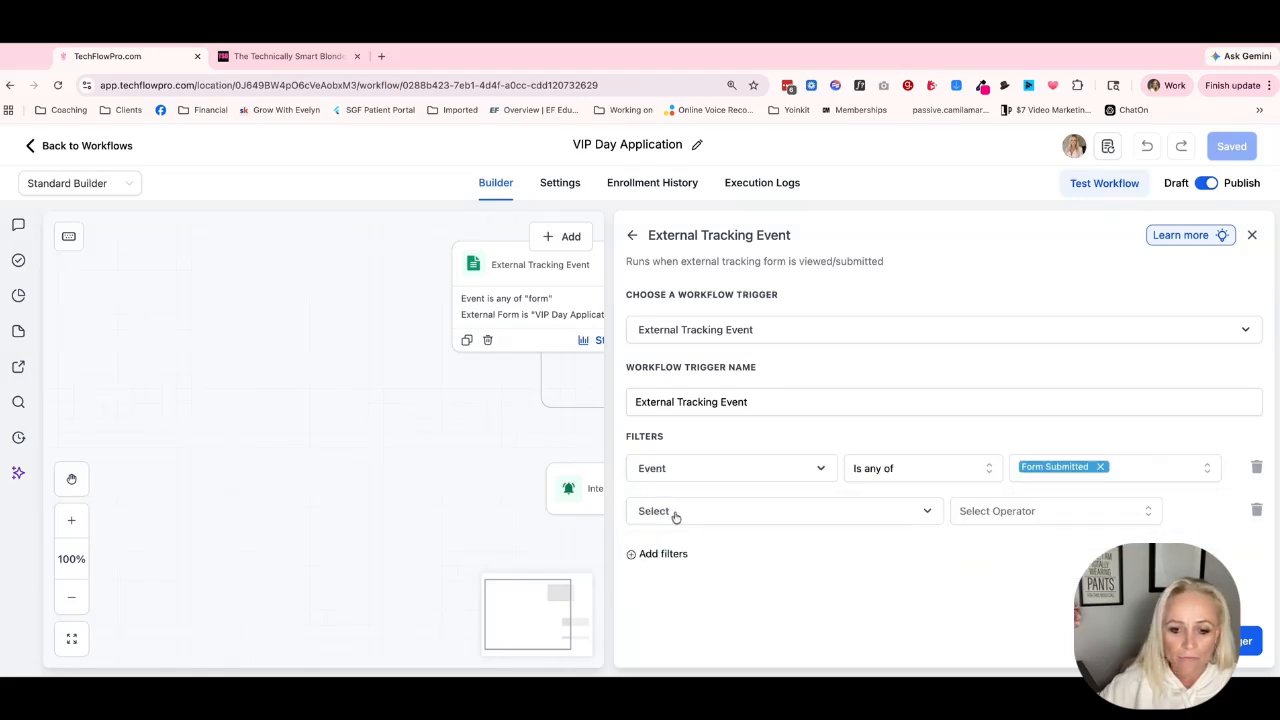
pyautogui.click(688, 513)
pyautogui.scroll(-2, 717, 600)
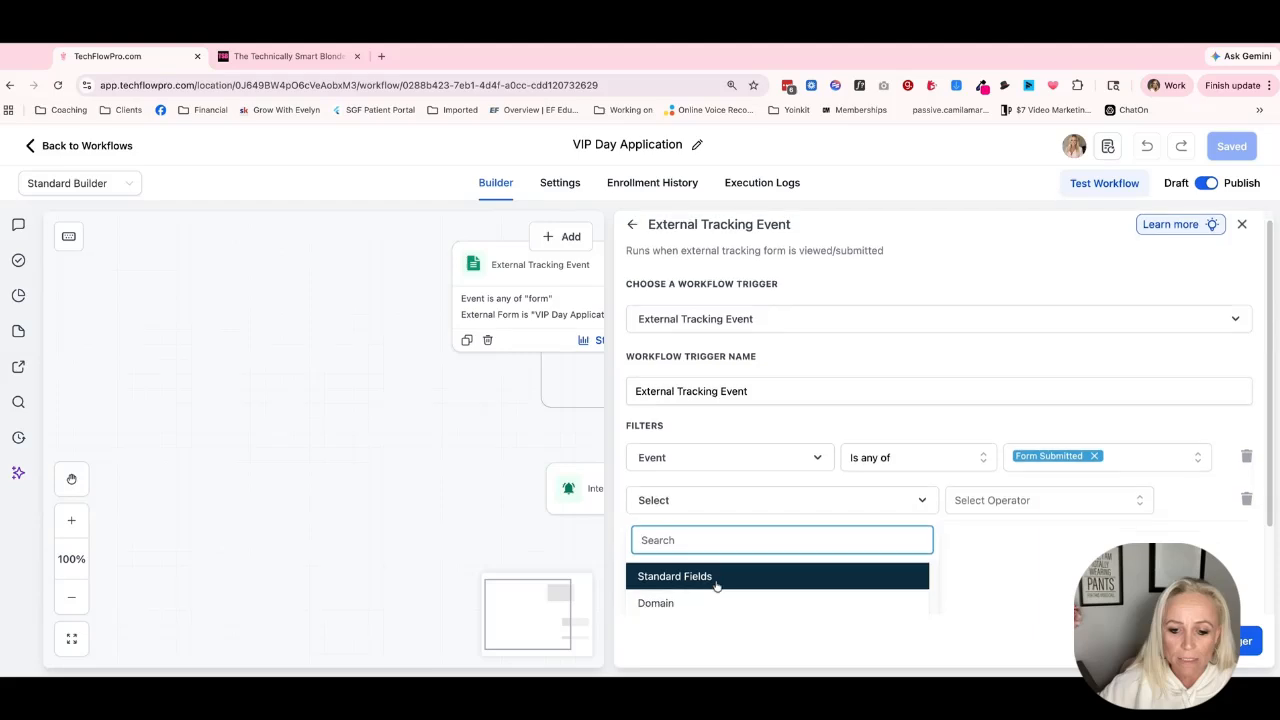
pyautogui.click(672, 566)
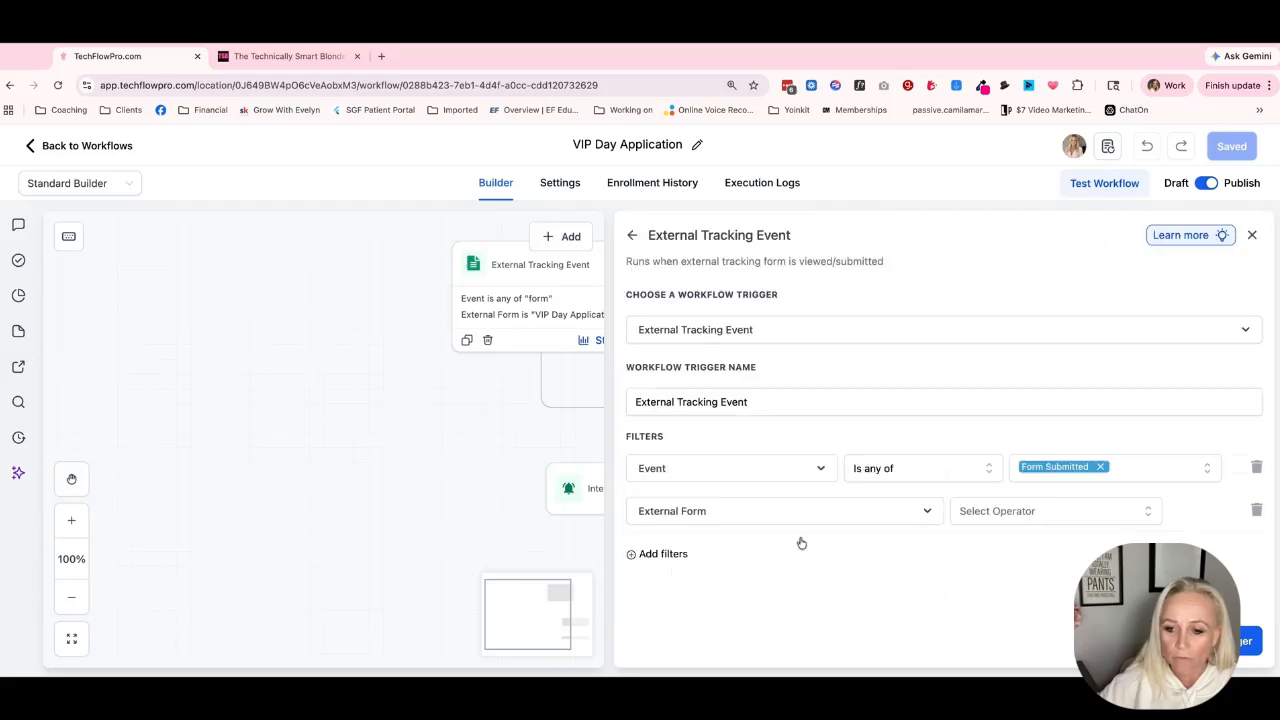
pyautogui.click(1014, 512)
pyautogui.click(960, 543)
pyautogui.click(1108, 514)
pyautogui.scroll(-5, 1066, 585)
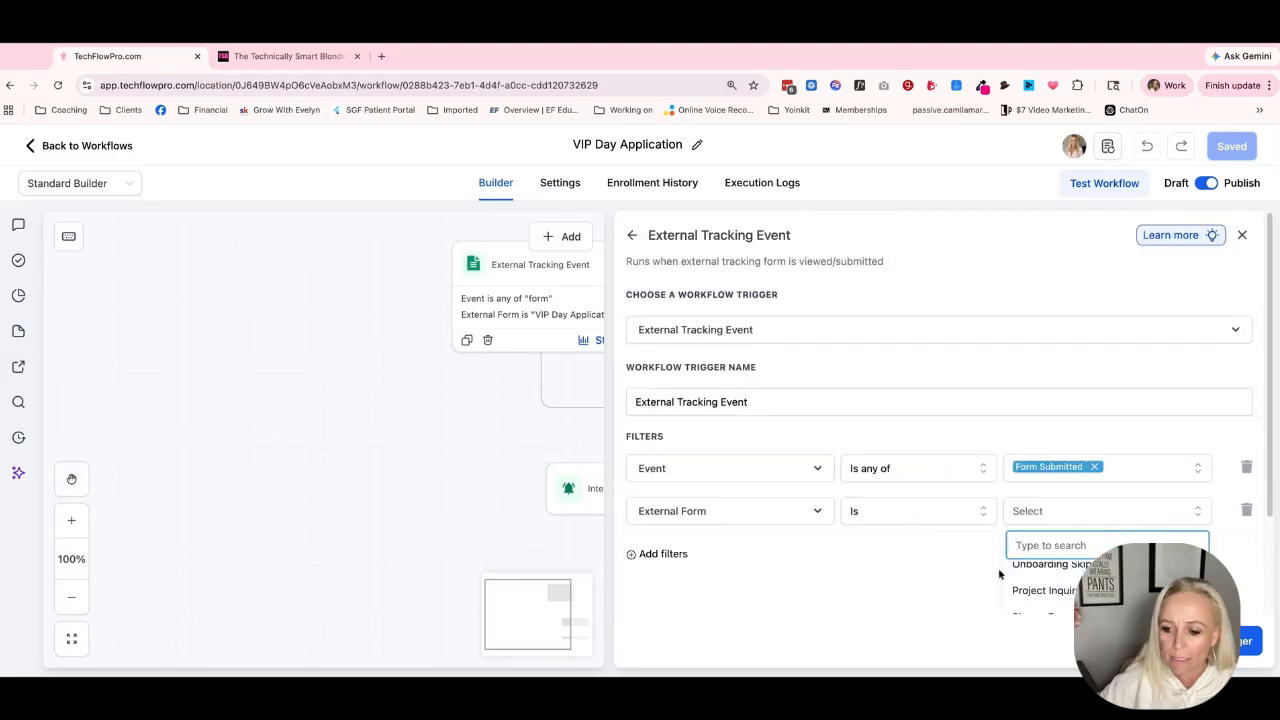
pyautogui.click(1042, 598)
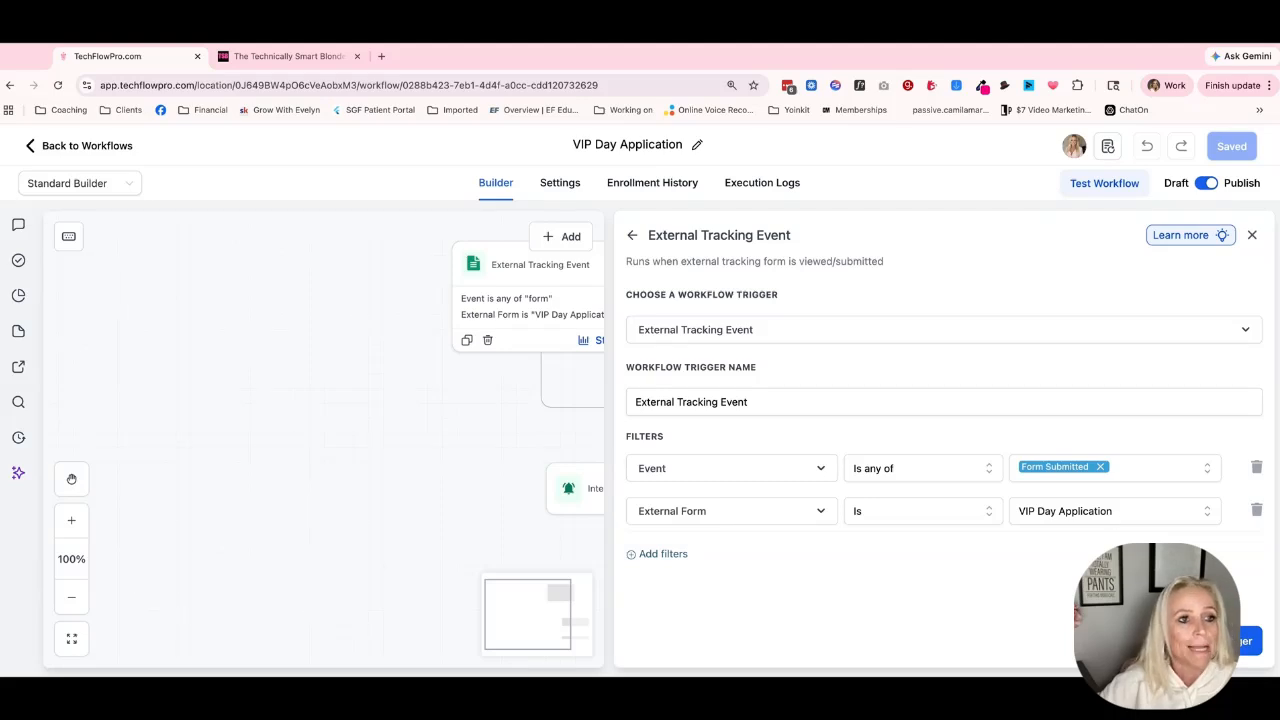
# Open the VIP Days application page on the preview site to view its form, and return to the workflow.
pyautogui.click(276, 57)
pyautogui.click(113, 57)
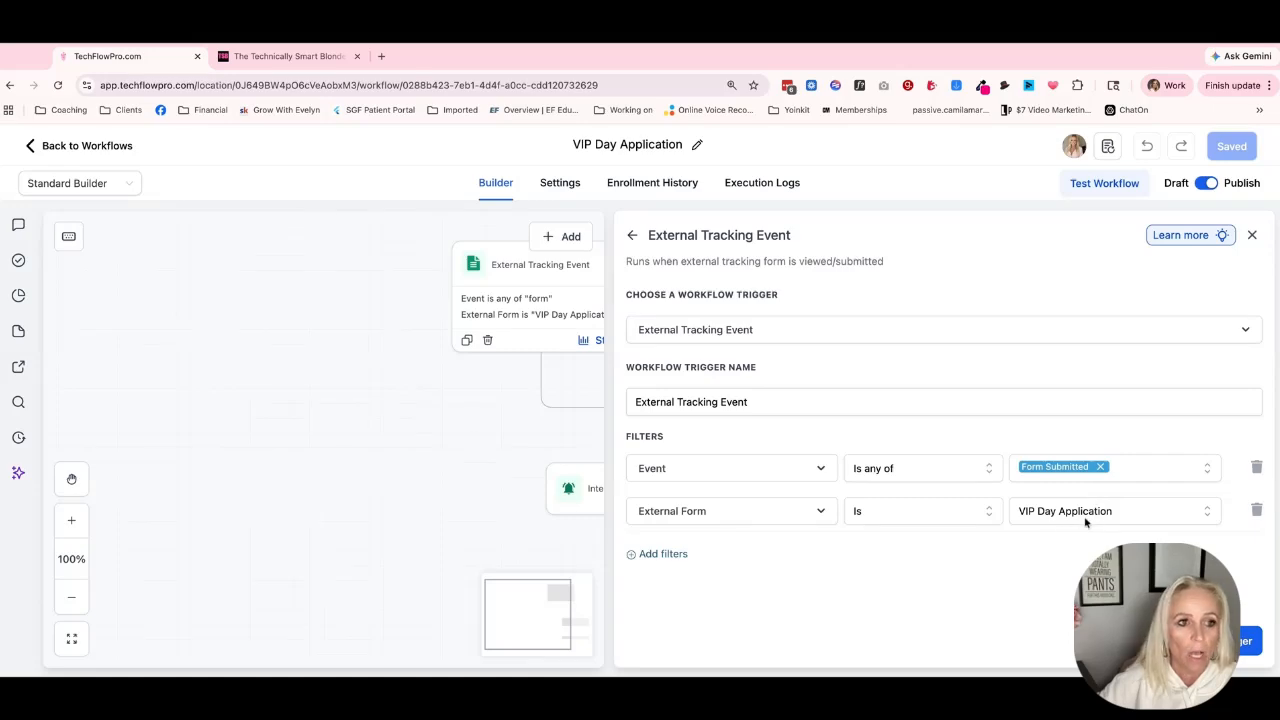
pyautogui.click(300, 60)
pyautogui.scroll(10, 606, 314)
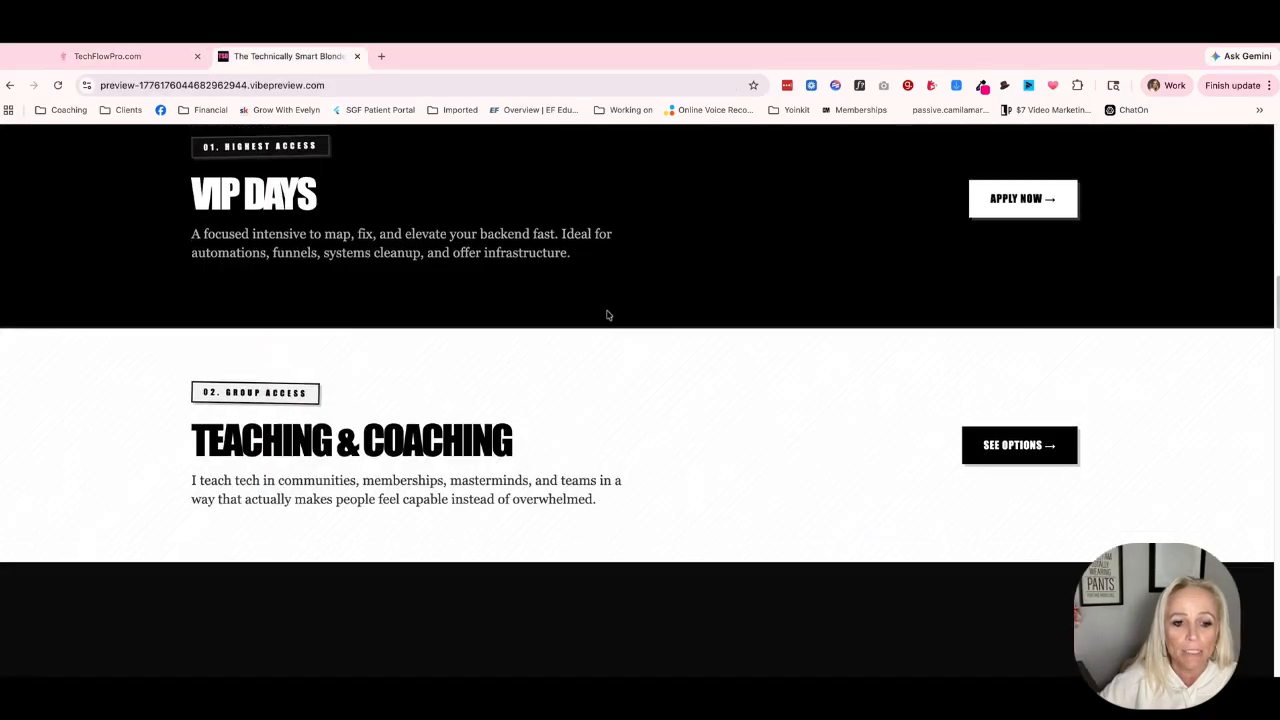
pyautogui.scroll(-5, 751, 463)
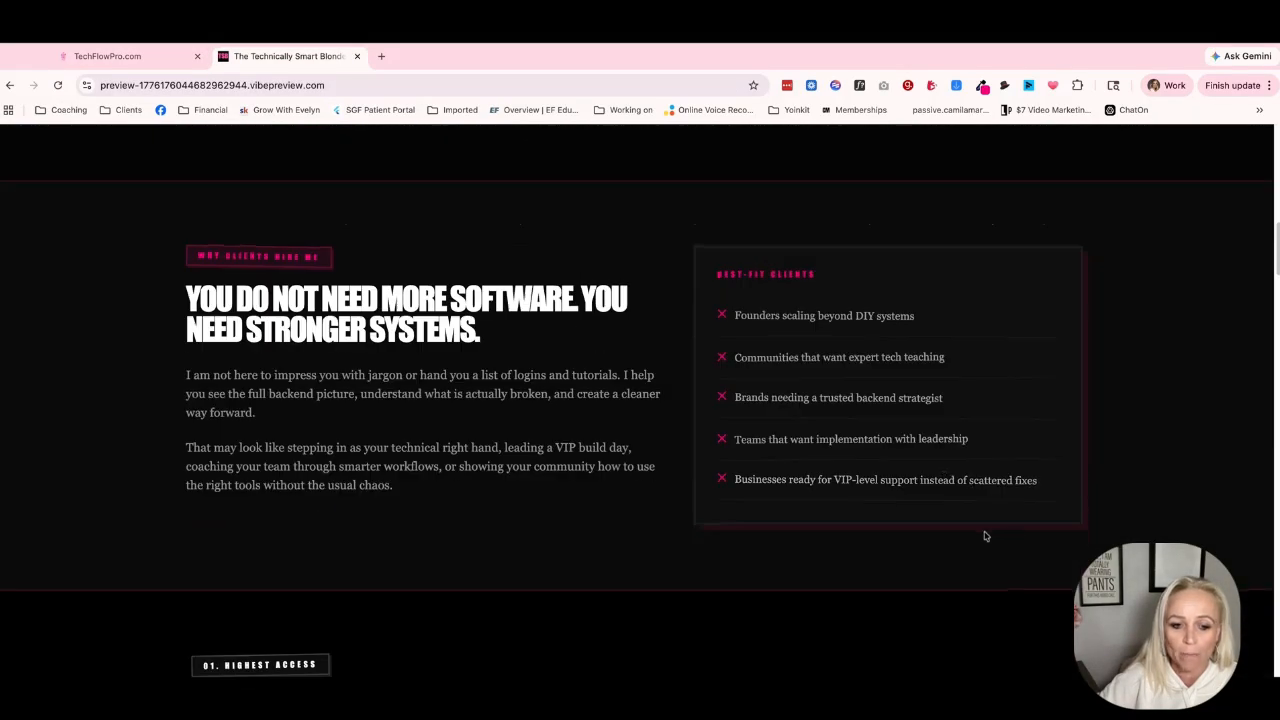
pyautogui.click(1017, 467)
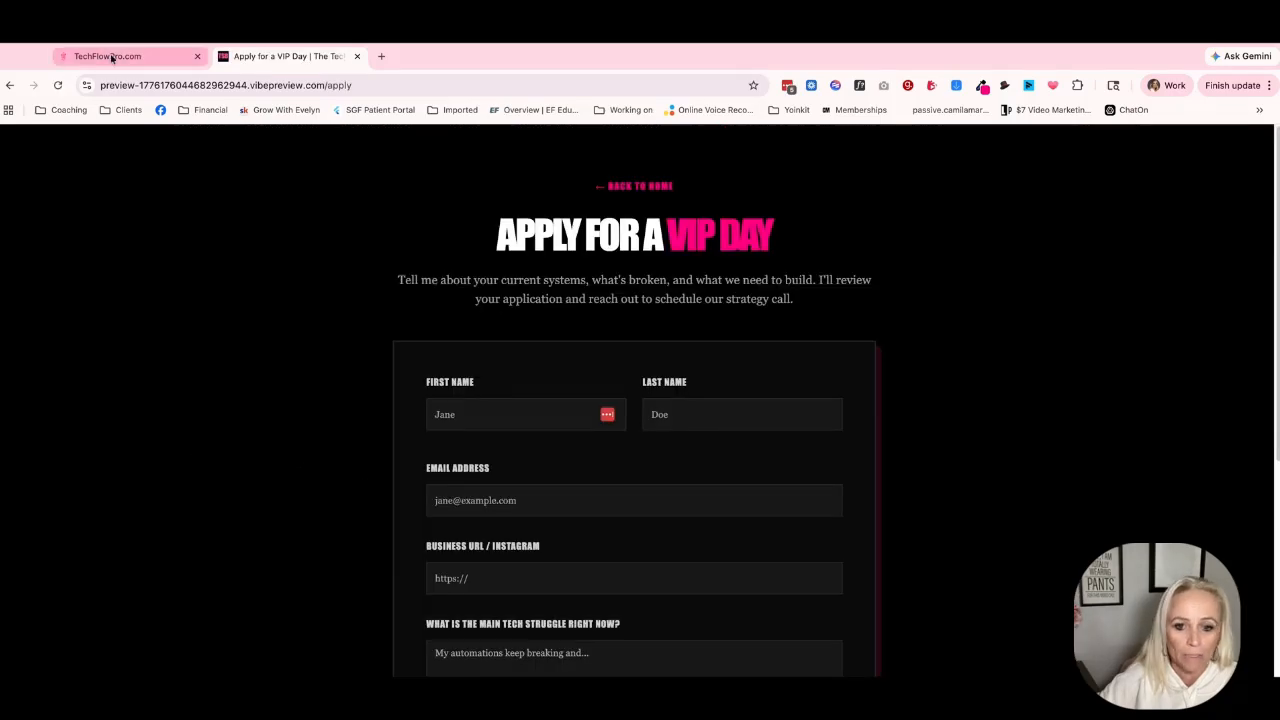
pyautogui.click(110, 56)
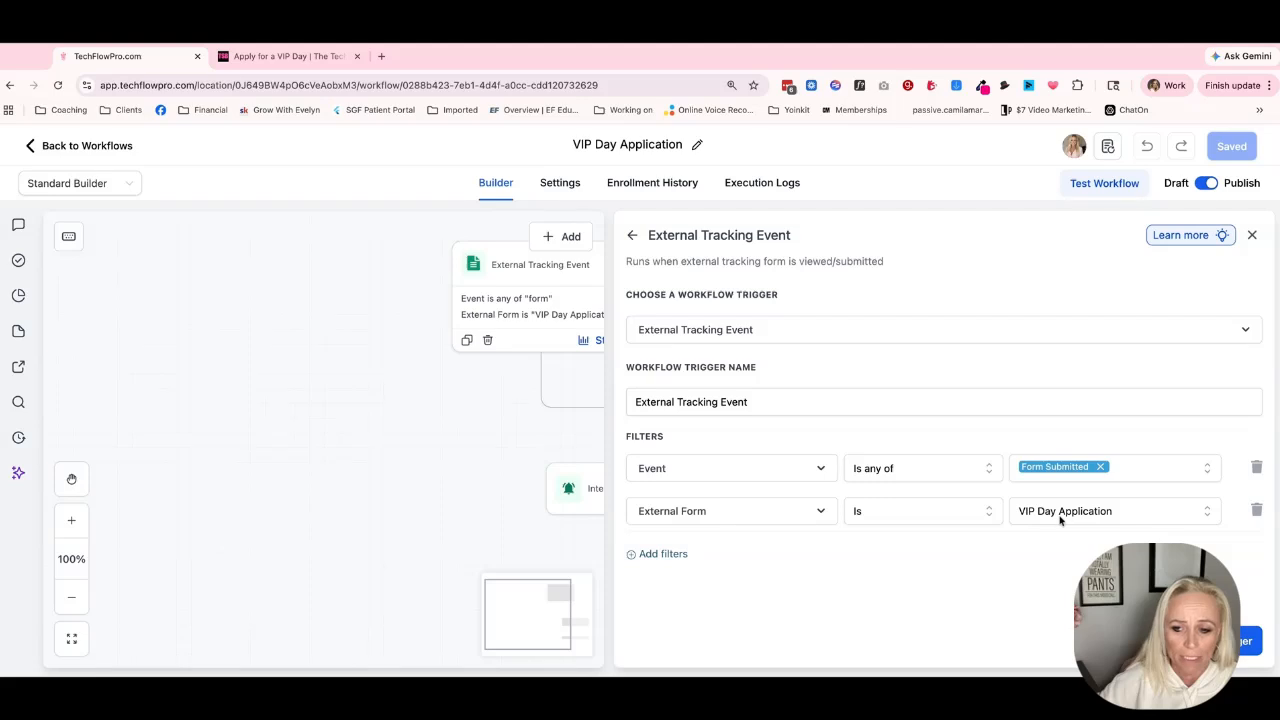
# Close the External Tracking Event trigger settings, discarding unsaved changes, and open the Internal Notification action at its email message.
pyautogui.click(1252, 234)
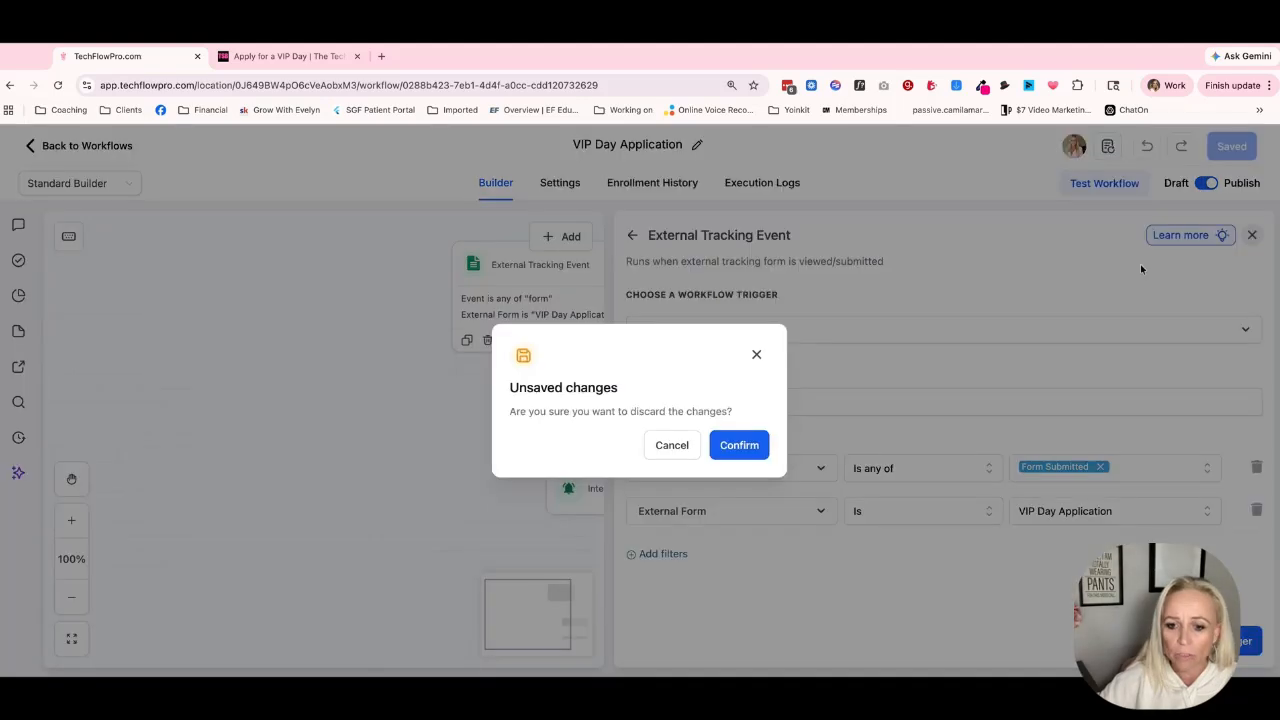
pyautogui.click(740, 447)
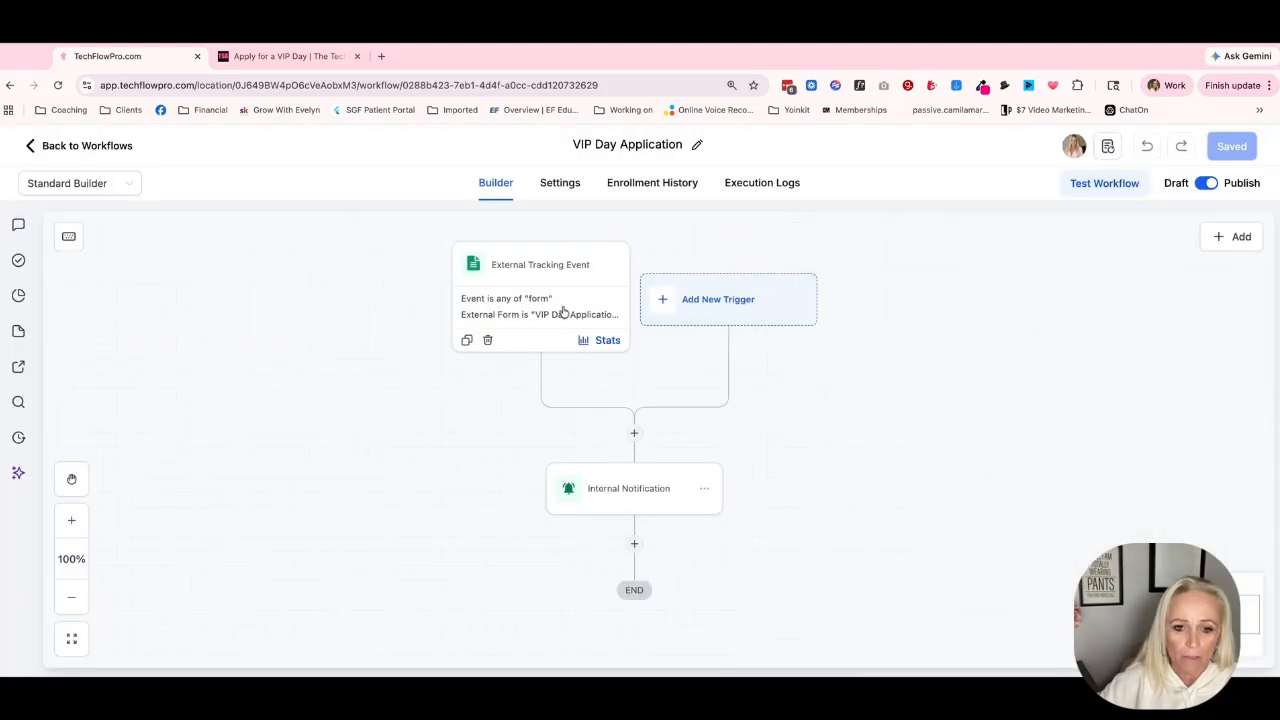
pyautogui.click(619, 490)
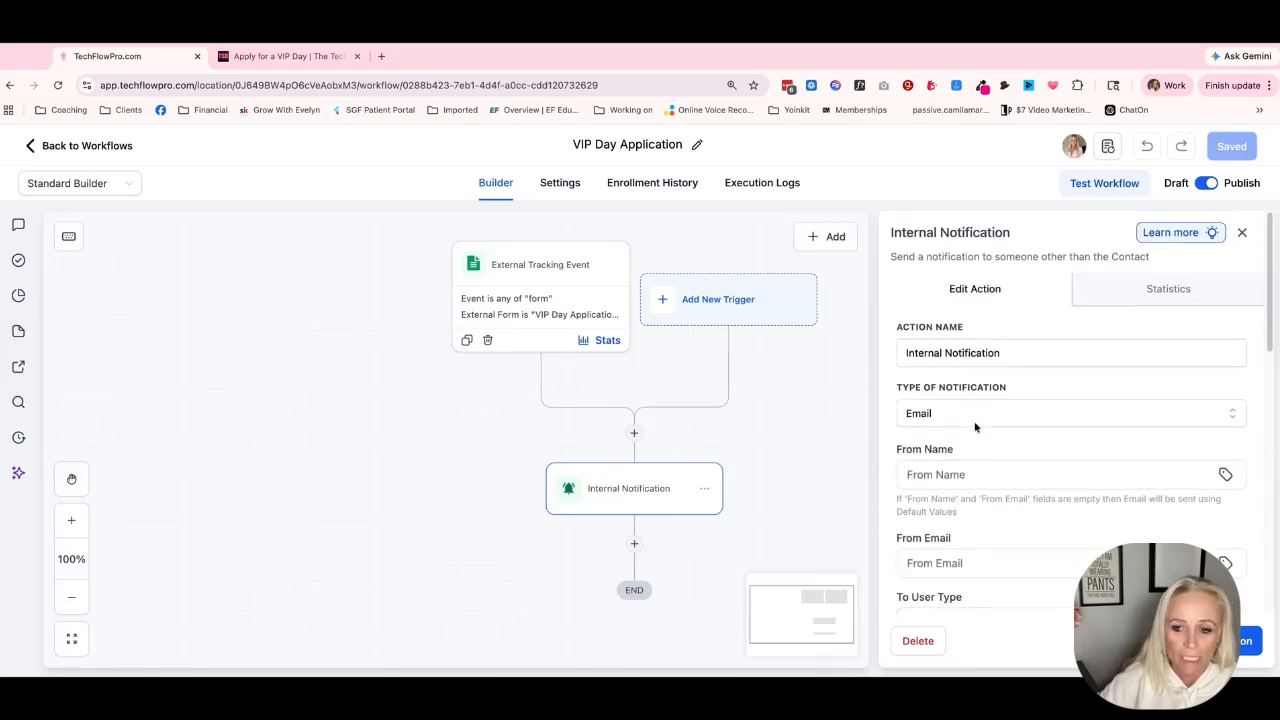
pyautogui.scroll(-5, 975, 427)
pyautogui.scroll(-10, 975, 427)
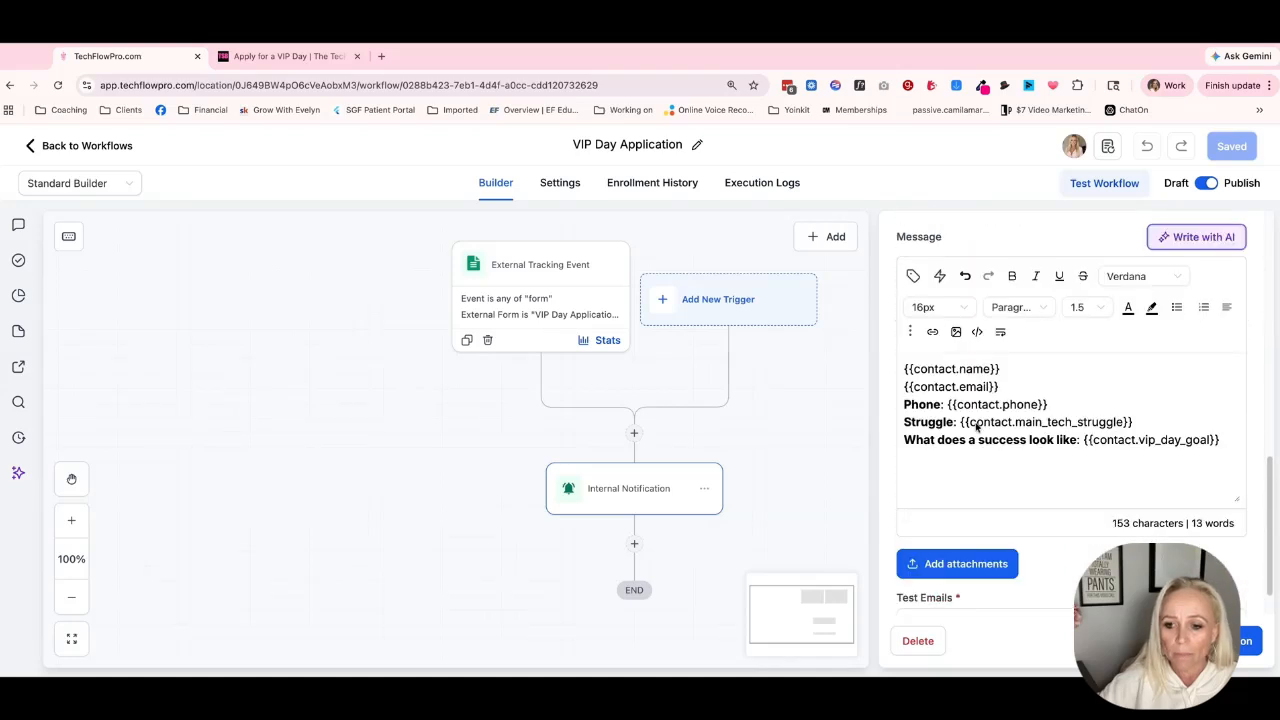
# Add a bold "Name" label before the {{contact.name}} placeholder in the notification message.
pyautogui.moveTo(908, 337); pyautogui.dragTo(1000, 337)
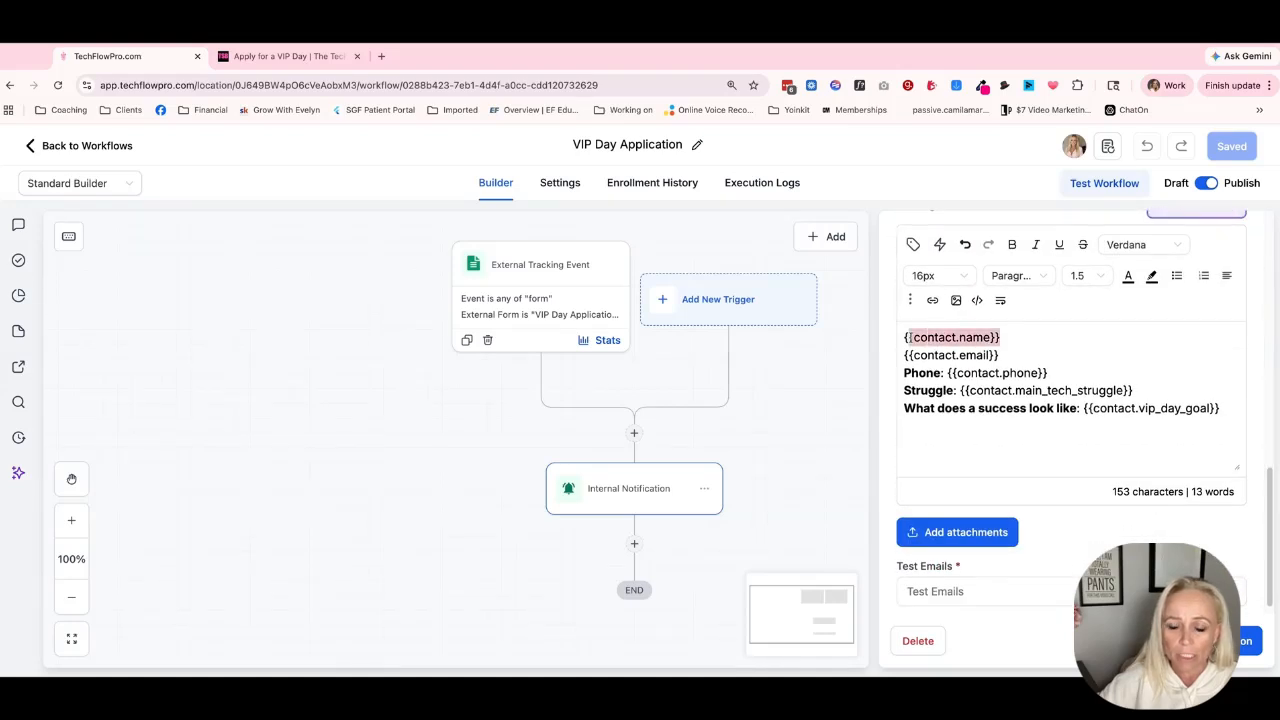
pyautogui.click(1044, 336)
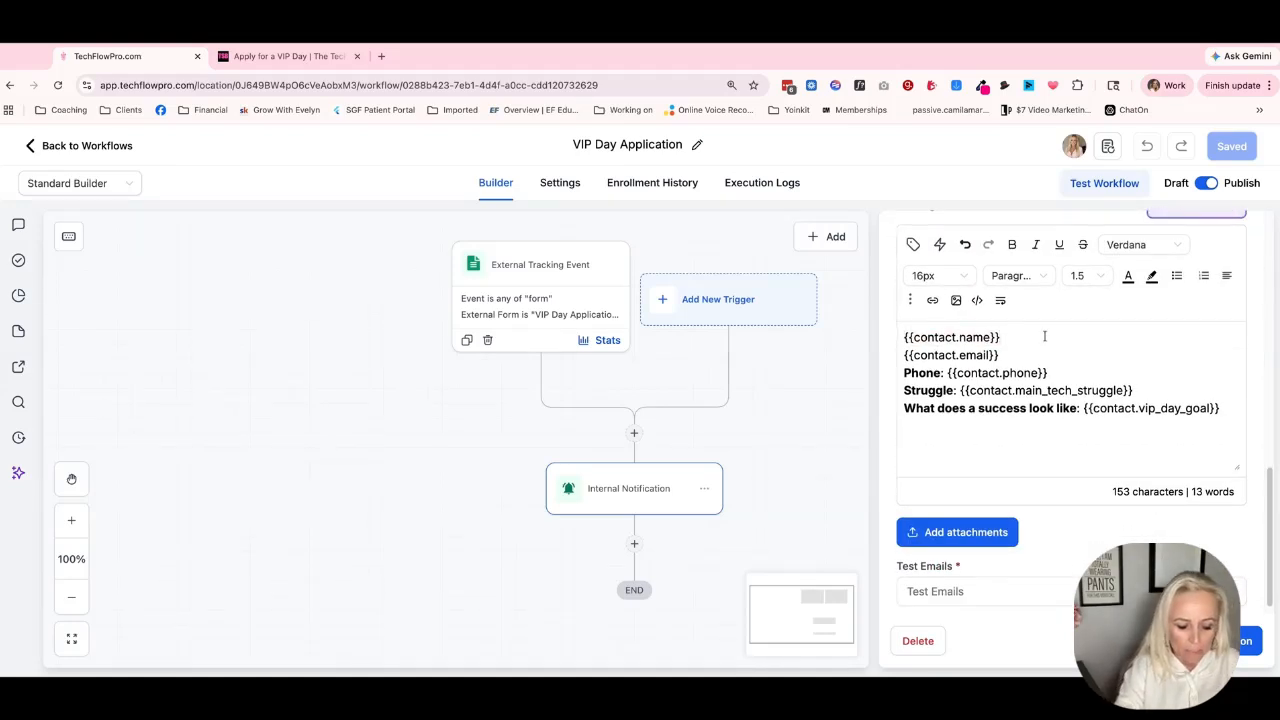
pyautogui.press('super+b')
pyautogui.write('Name')
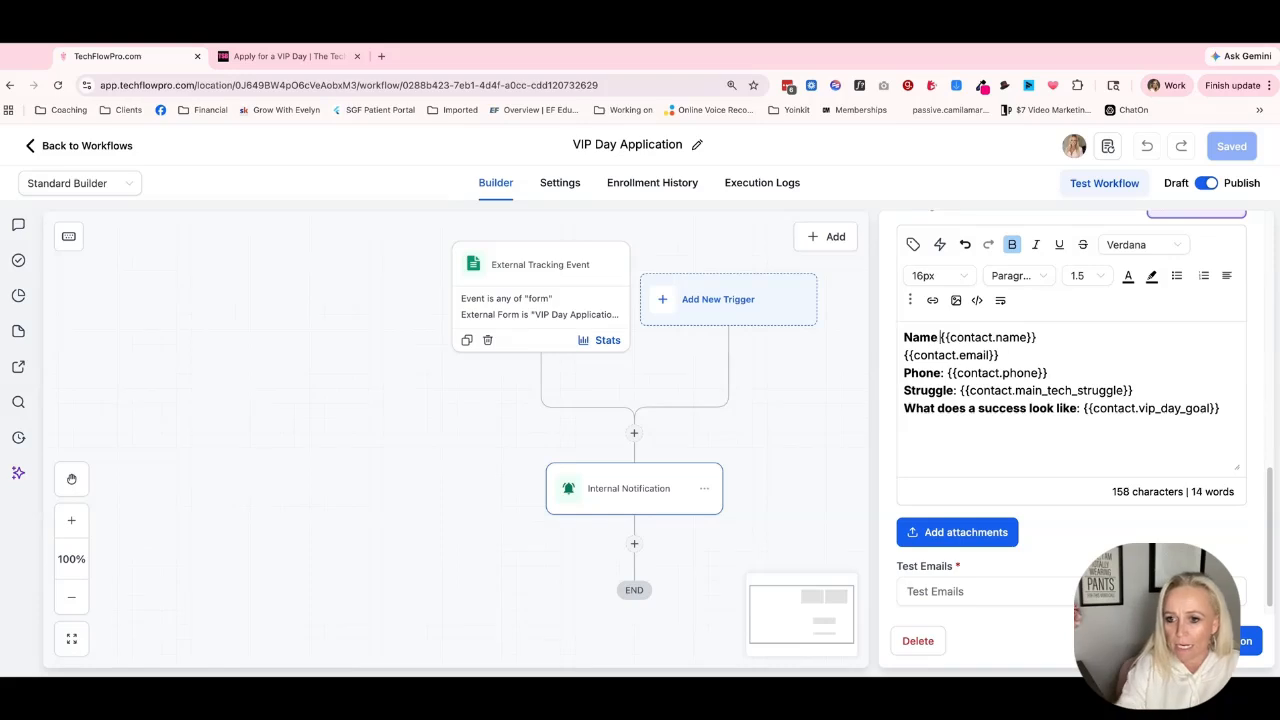
pyautogui.click(904, 356)
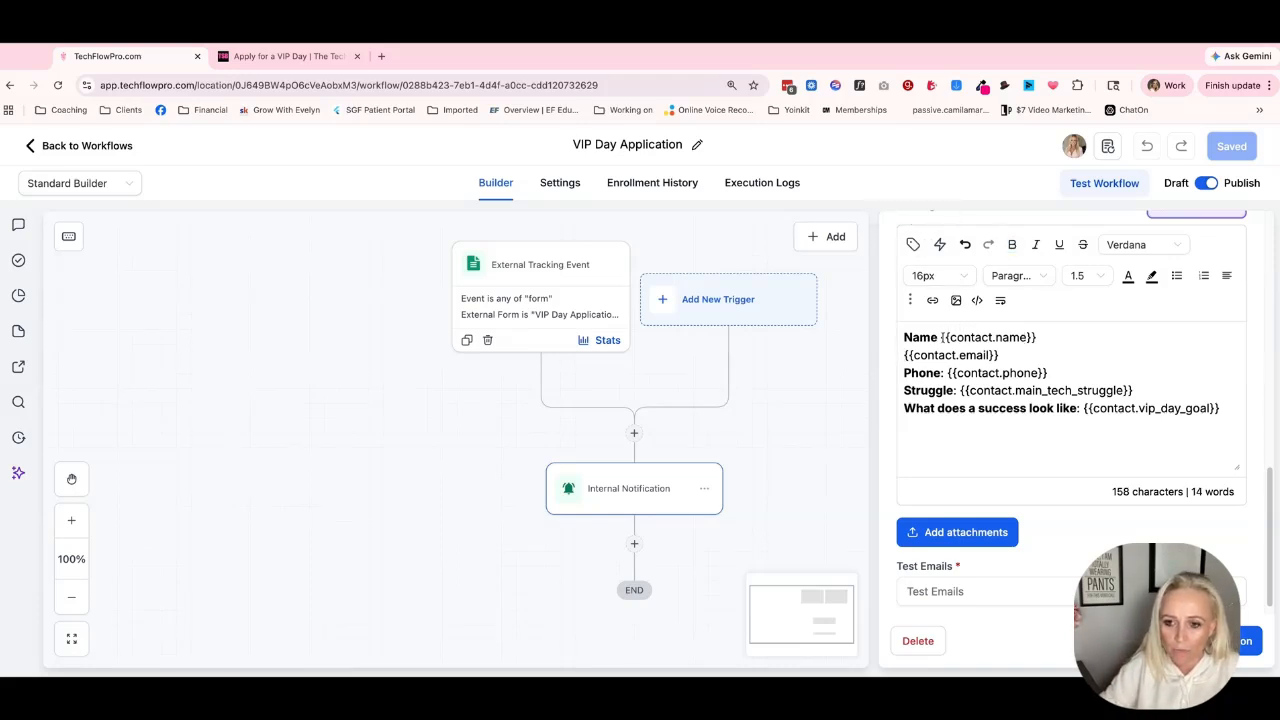
# Delete the {{contact.name}} placeholder and reinsert it using the Contact Full Name custom value.
pyautogui.moveTo(940, 337); pyautogui.dragTo(1036, 337)
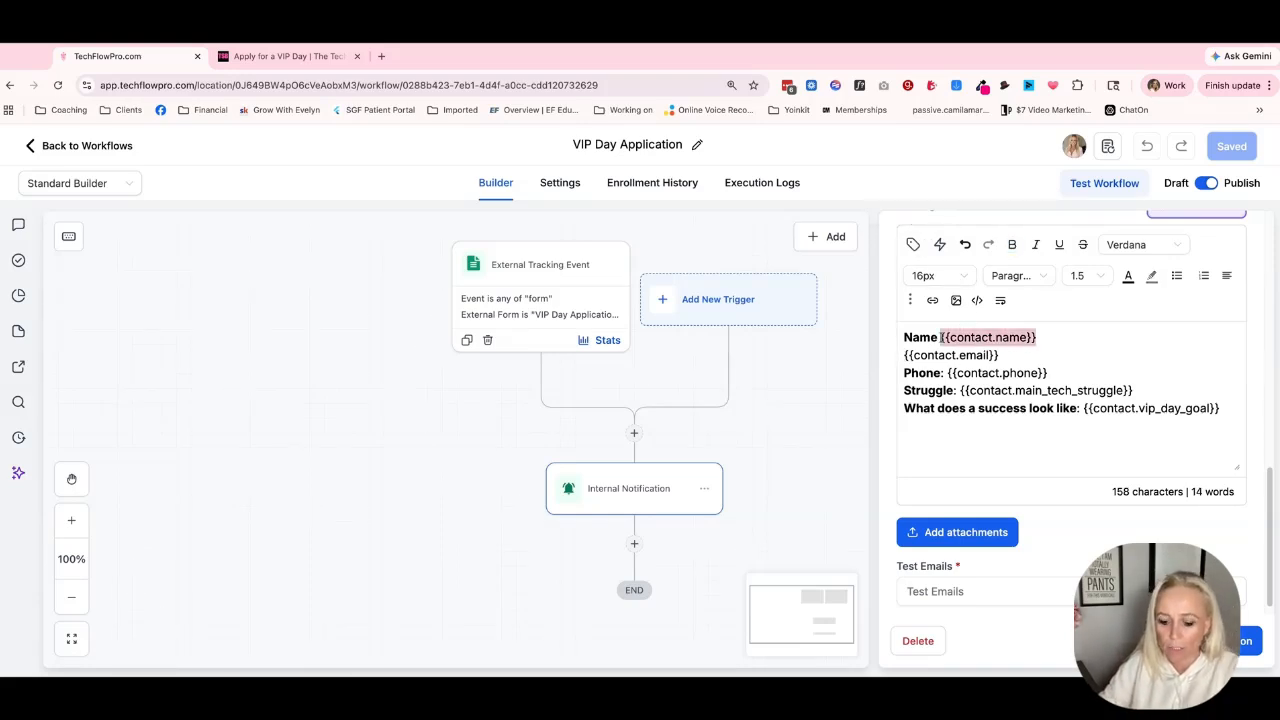
pyautogui.press('BackSpace')
pyautogui.click(914, 246)
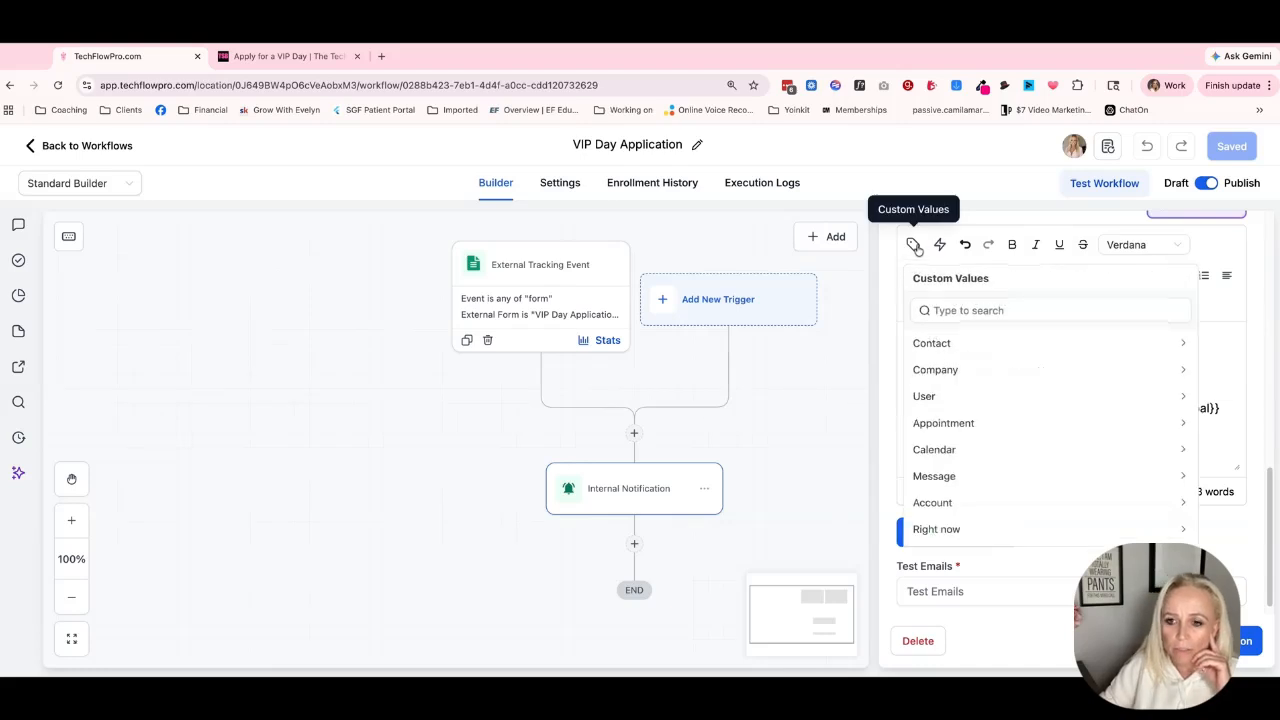
pyautogui.click(935, 344)
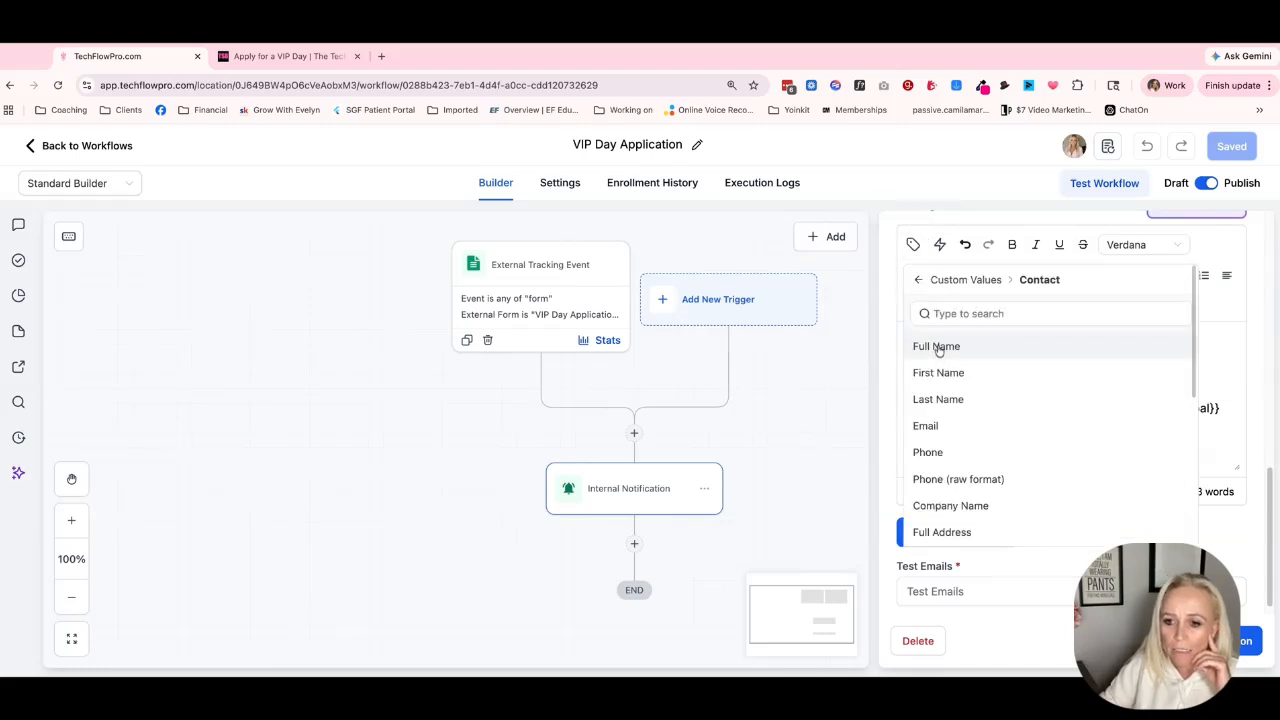
pyautogui.click(938, 347)
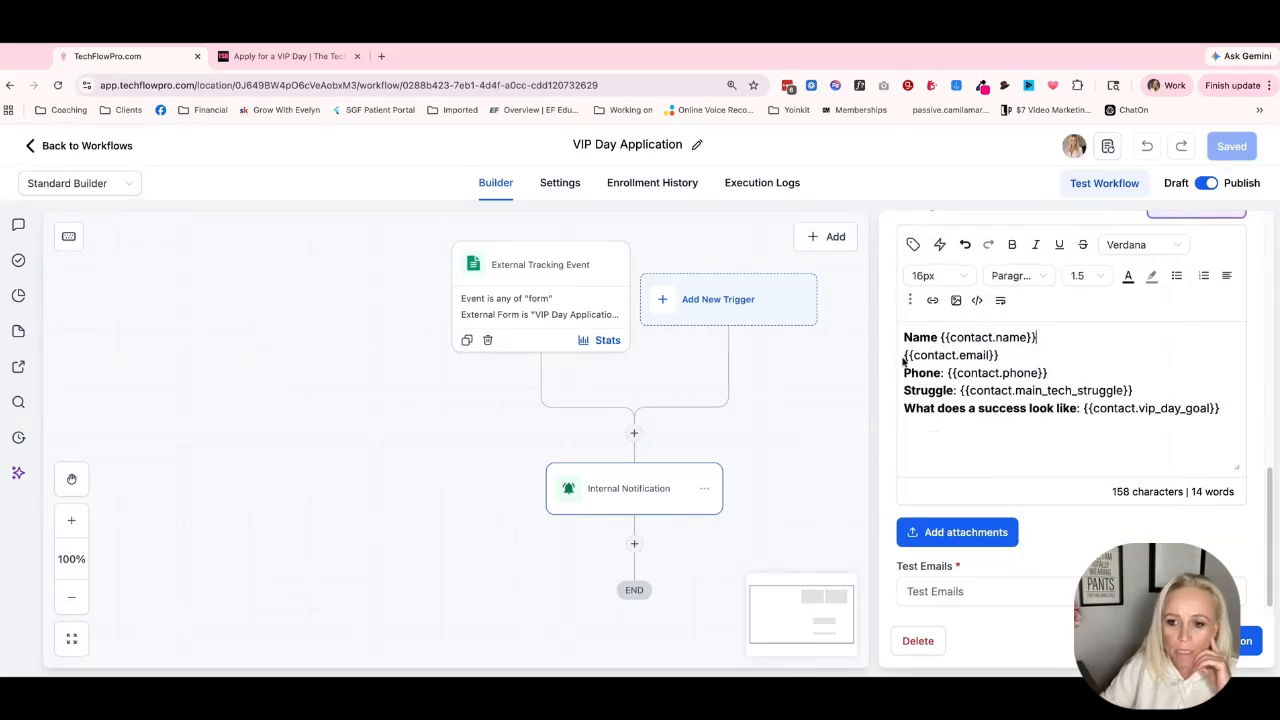
# Add a bold "Email" label followed by a colon before the {{contact.email}} placeholder.
pyautogui.hotkey('ctrl', 'b')
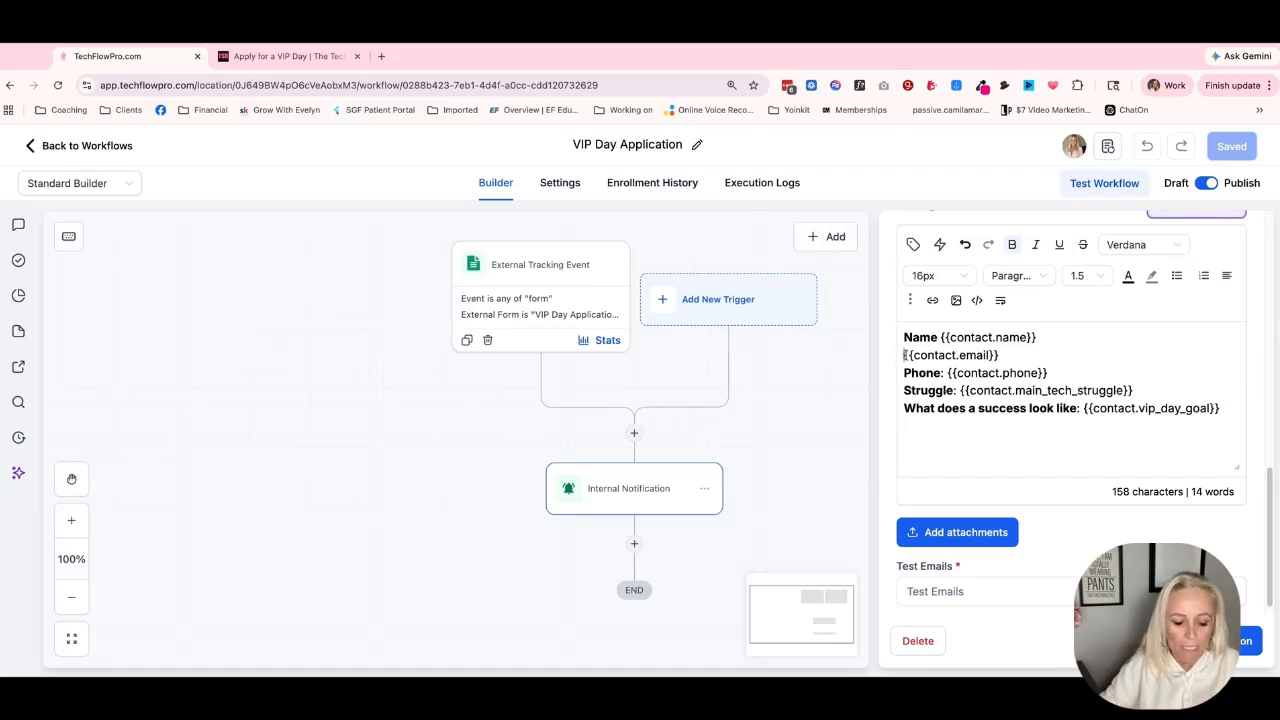
pyautogui.write('Email')
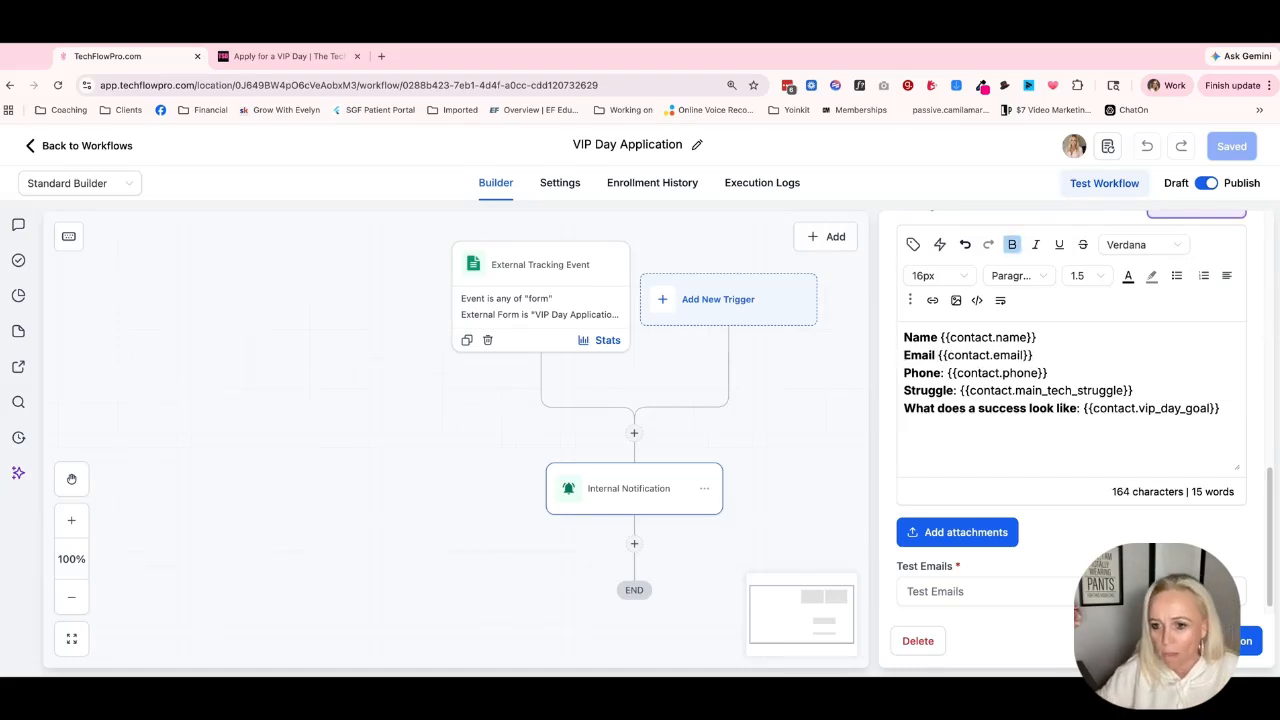
pyautogui.press('BackSpace')
pyautogui.hotkey('ctrl', 'b')
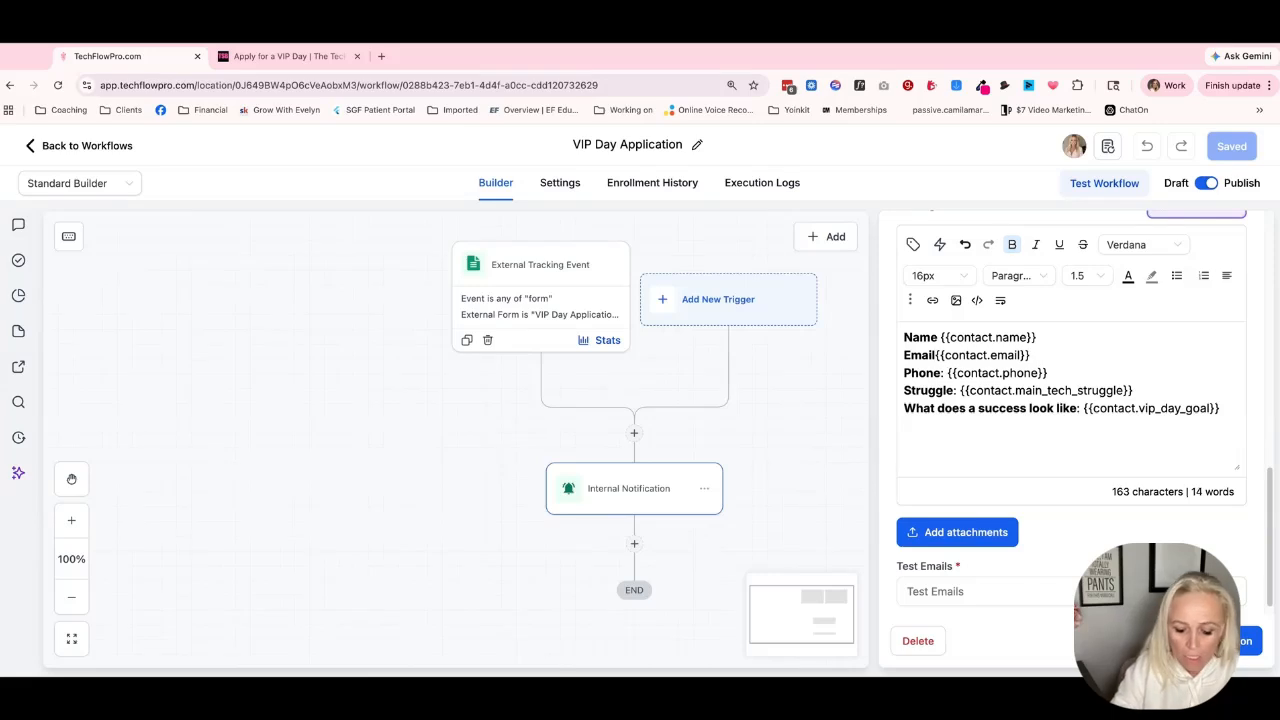
pyautogui.write(':')
# Add a colon after the "Name" label in the message, keeping a single space before the placeholder.
pyautogui.click(940, 337)
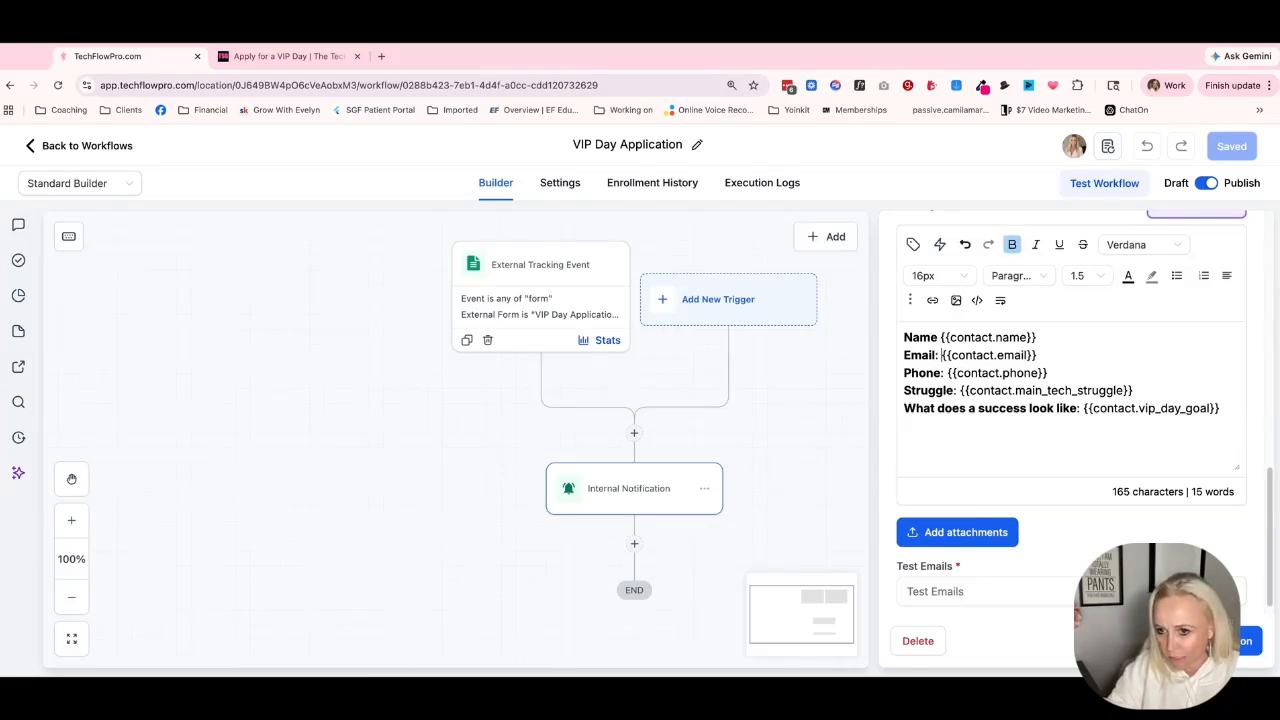
pyautogui.hotkey('ctrl', 'b')
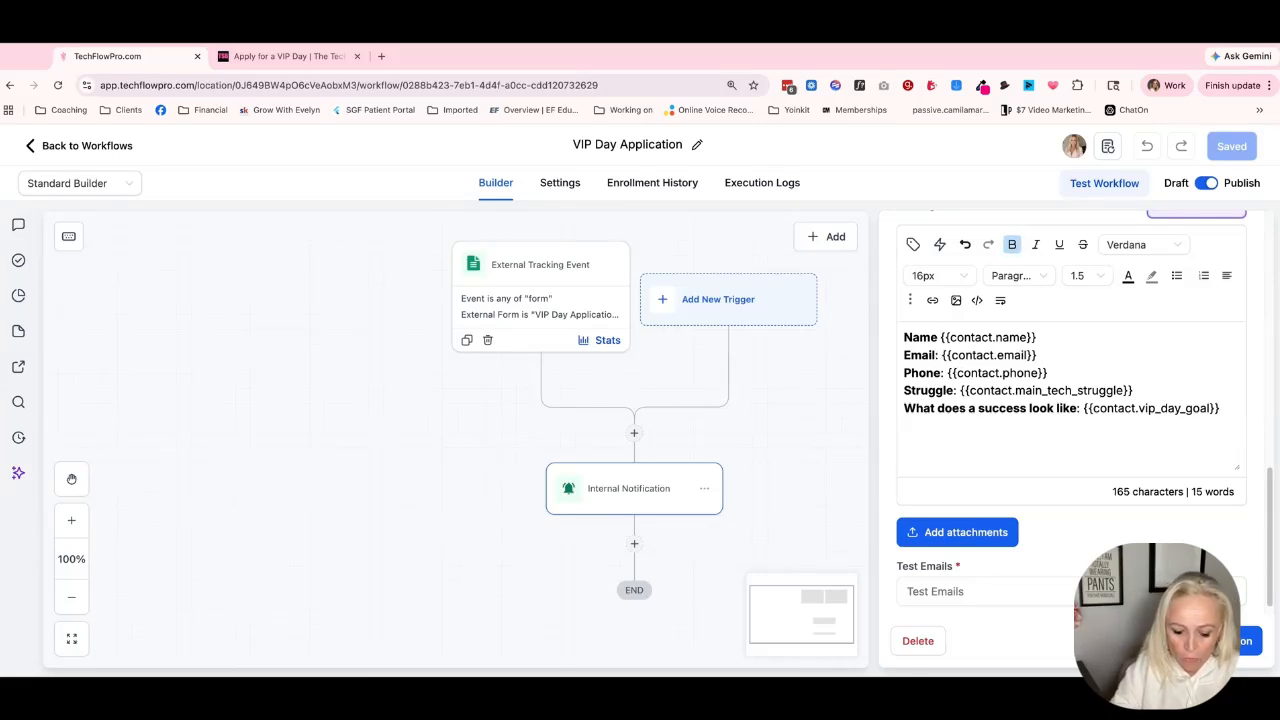
pyautogui.write(':')
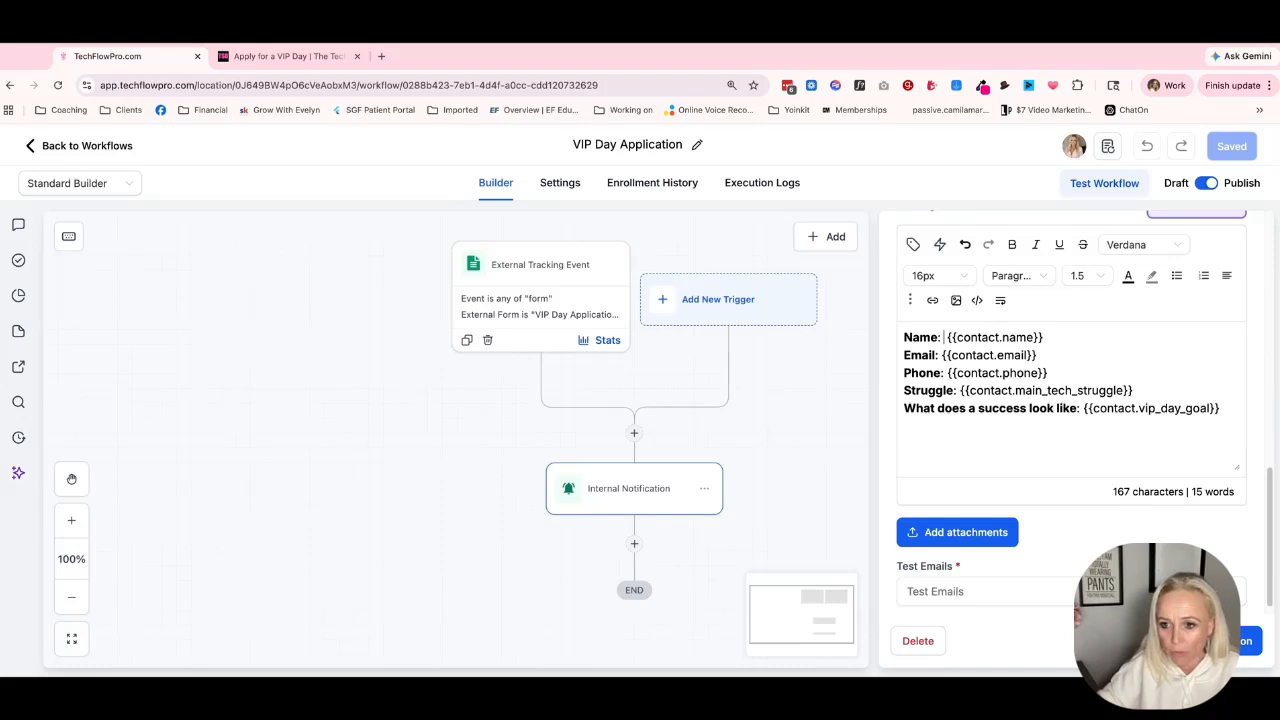
pyautogui.press('BackSpace')
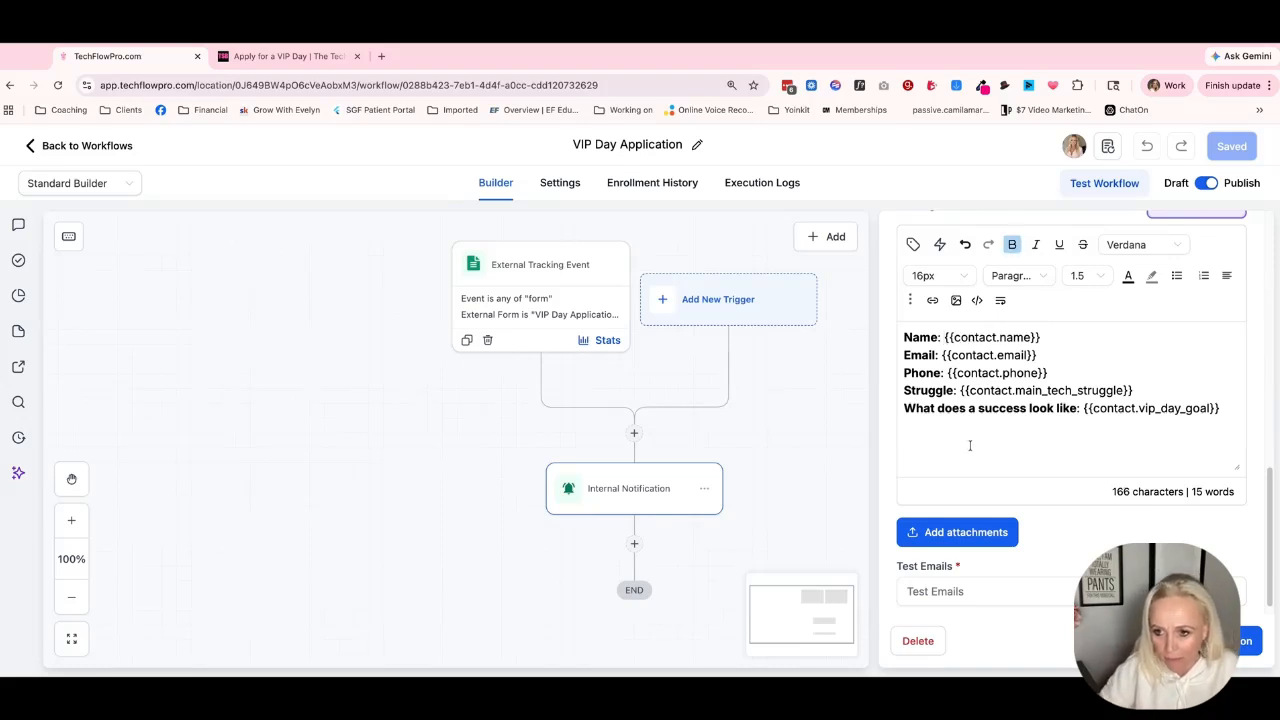
# Compare the message's Struggle line and its {{contact.main_tech_struggle}} placeholder with the main tech struggle question on the application form.
pyautogui.doubleClick(908, 390)
pyautogui.moveTo(912, 390); pyautogui.dragTo(966, 390)
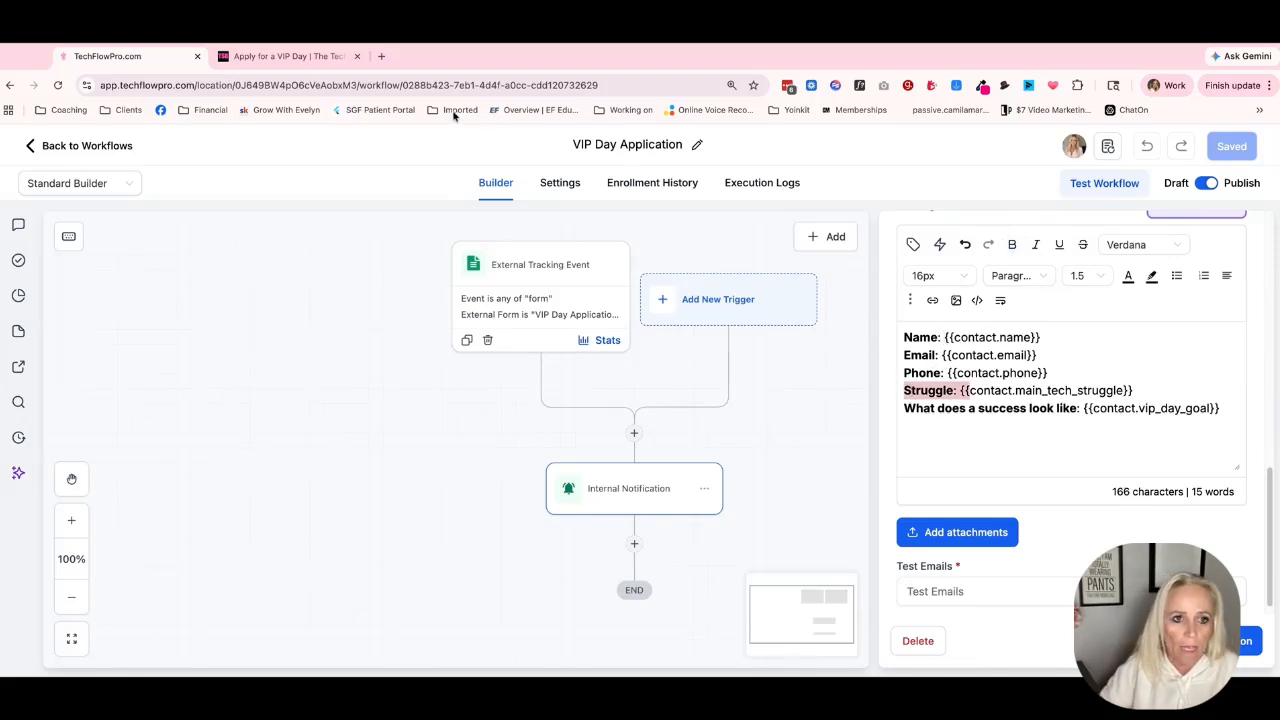
pyautogui.click(966, 390)
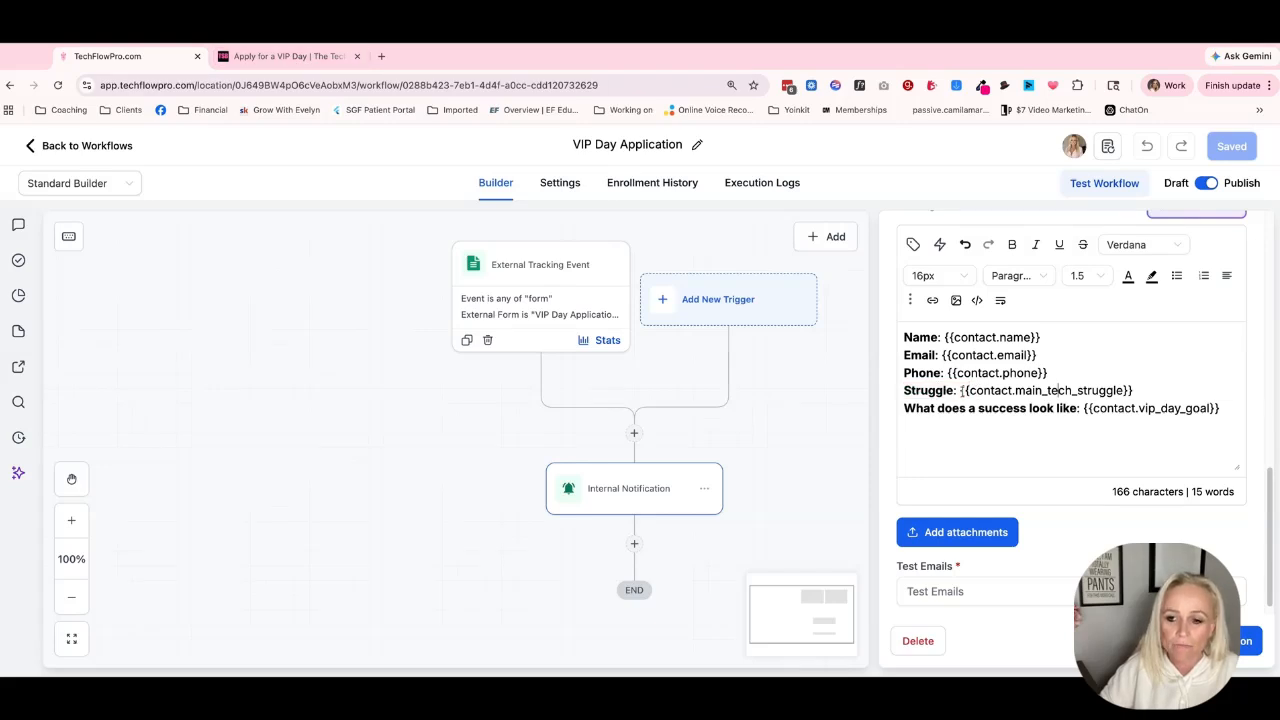
pyautogui.click(245, 56)
pyautogui.scroll(-3, 437, 400)
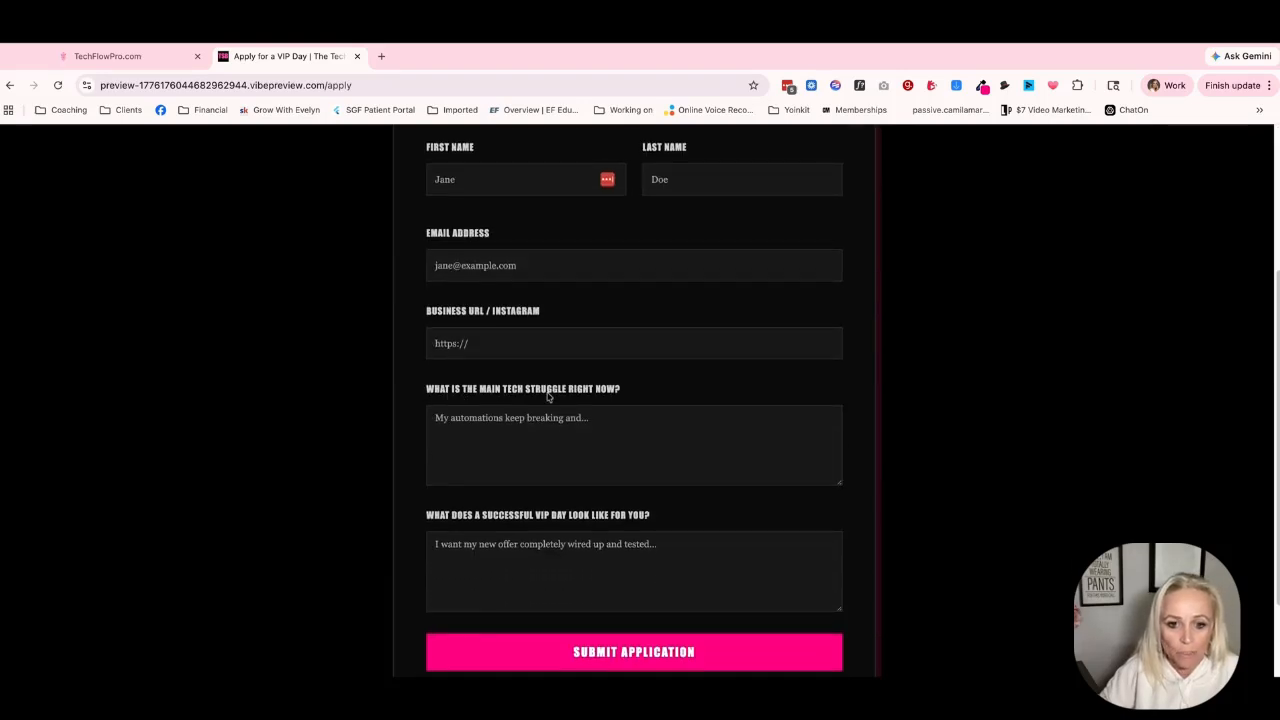
pyautogui.click(104, 58)
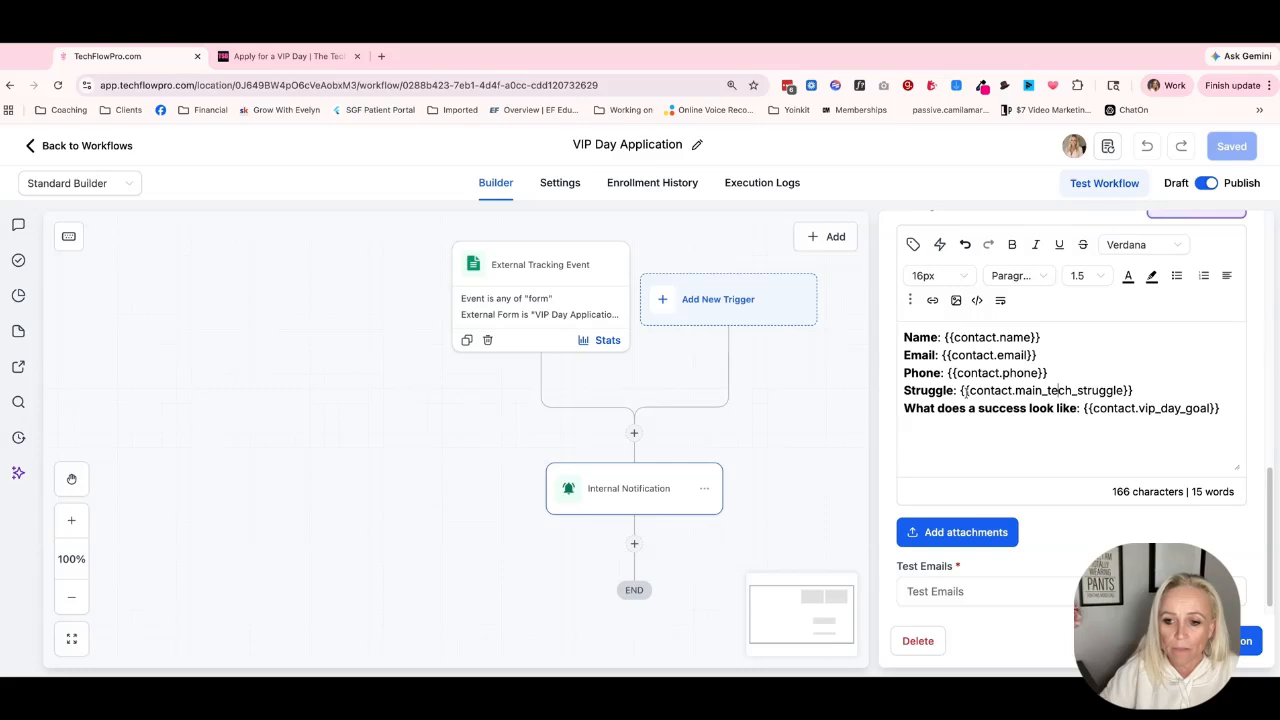
pyautogui.moveTo(1133, 390); pyautogui.dragTo(1015, 390)
# Compare the message's success line and its {{contact.vip_day_goal}} placeholder with the successful VIP Day question on the application form.
pyautogui.click(980, 408)
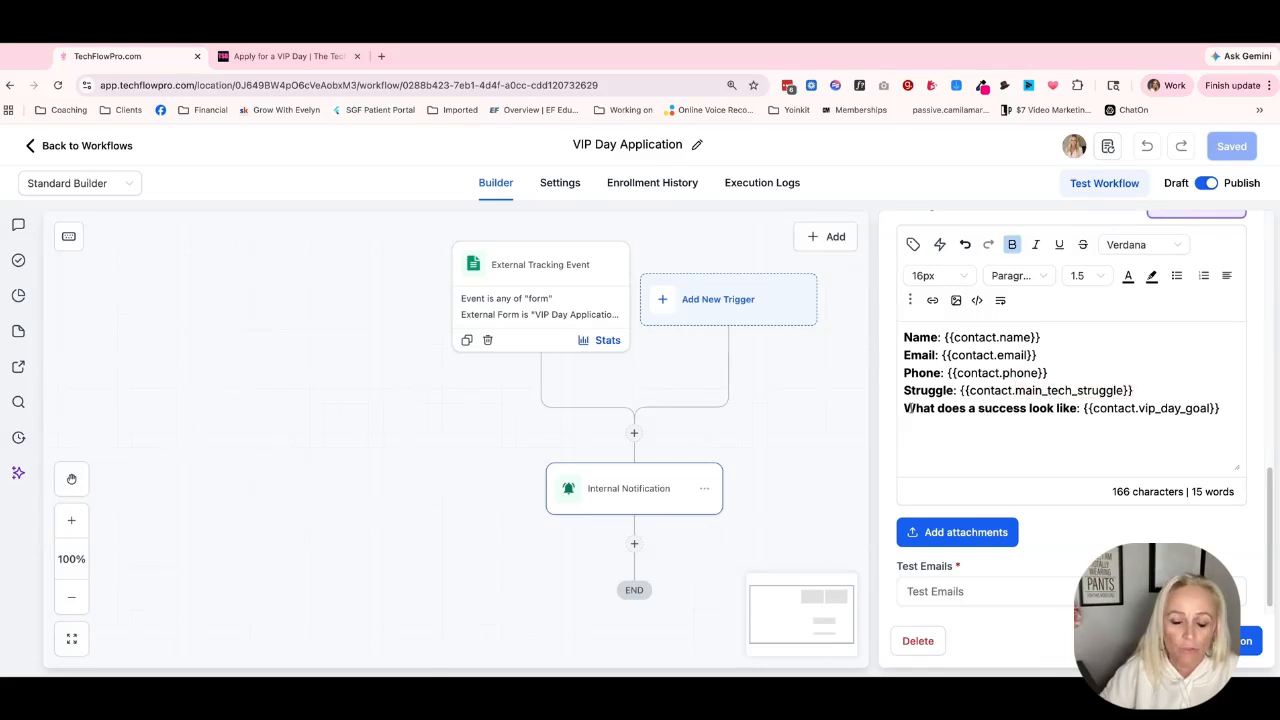
pyautogui.moveTo(903, 408); pyautogui.dragTo(1078, 408)
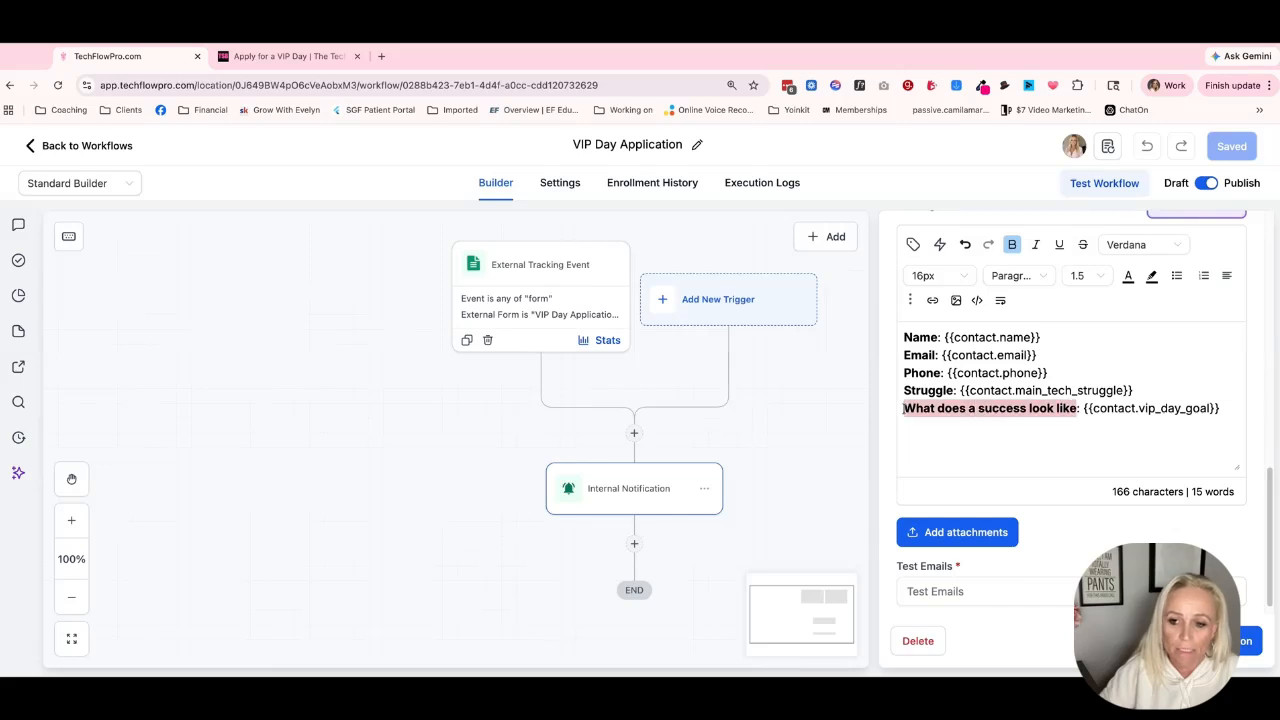
pyautogui.click(290, 56)
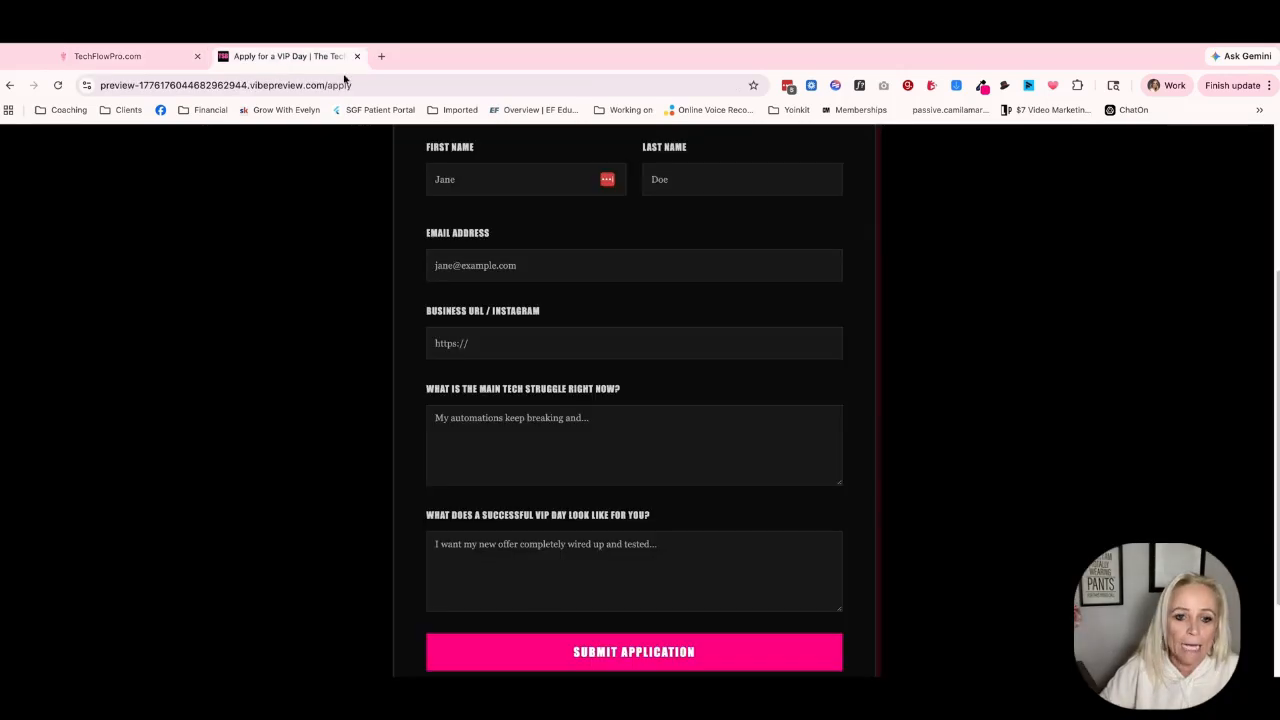
pyautogui.click(112, 56)
pyautogui.click(1147, 421)
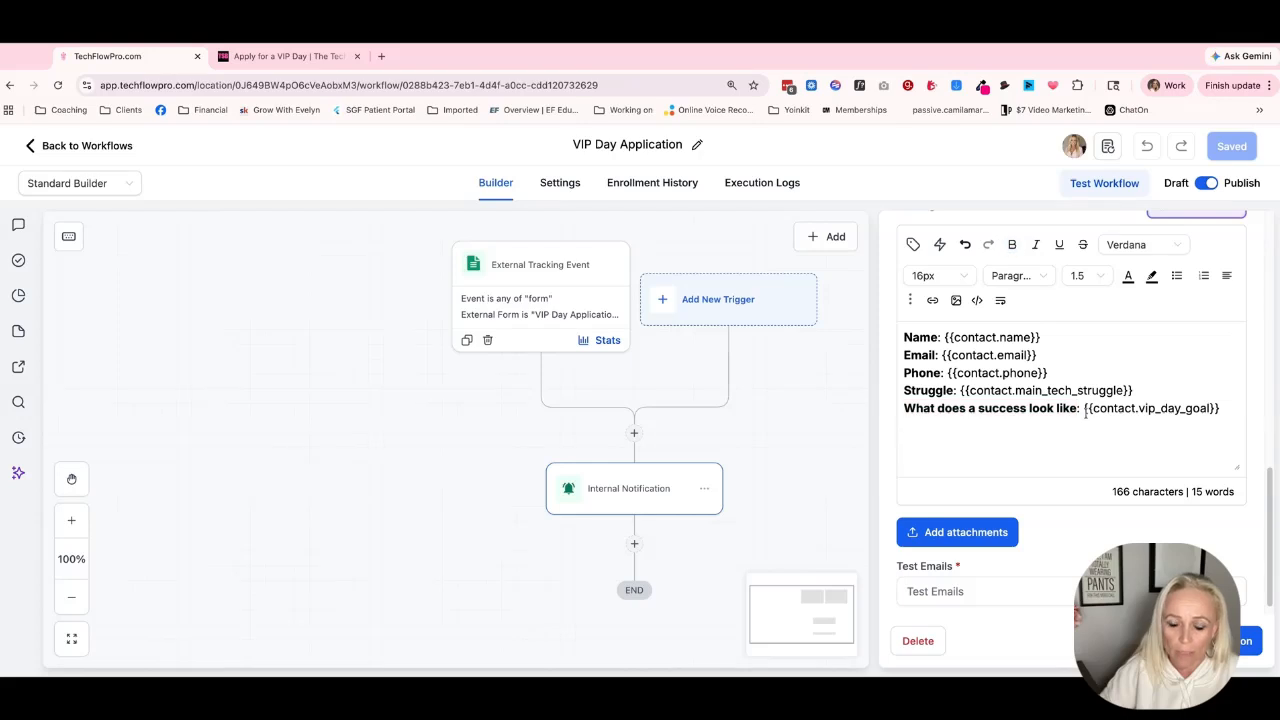
pyautogui.moveTo(1086, 411); pyautogui.dragTo(1220, 409)
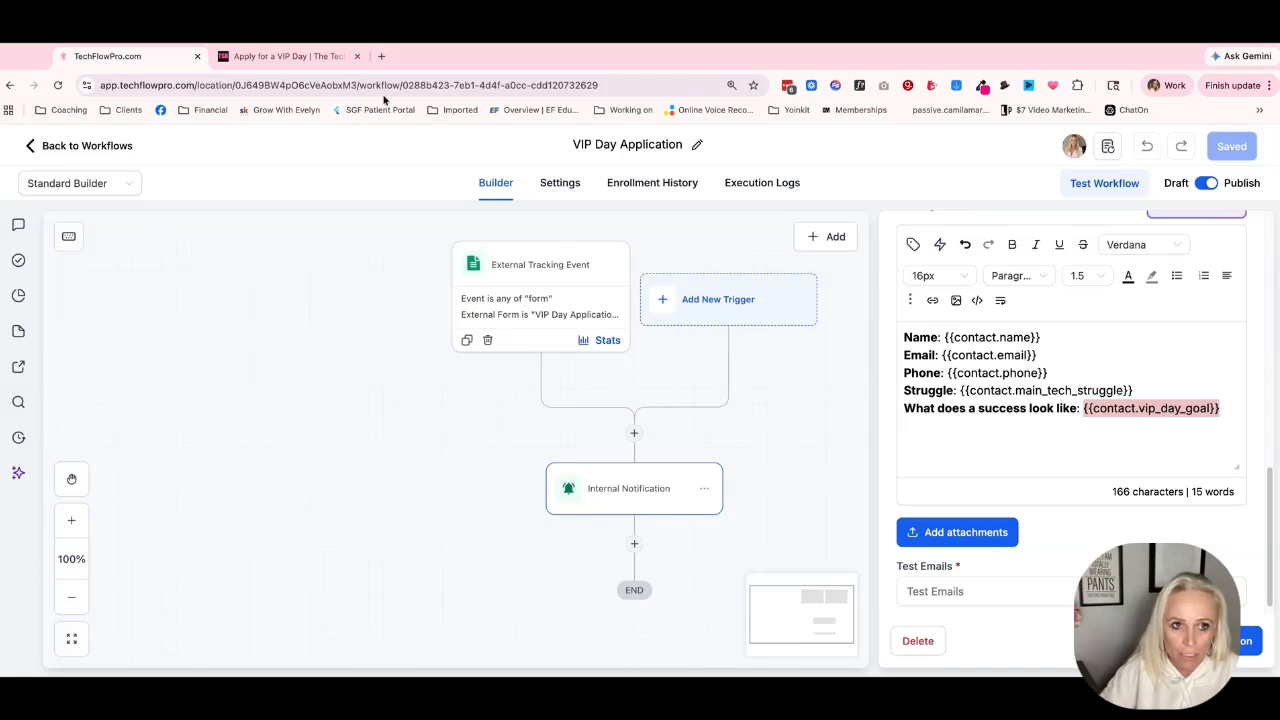
pyautogui.click(263, 56)
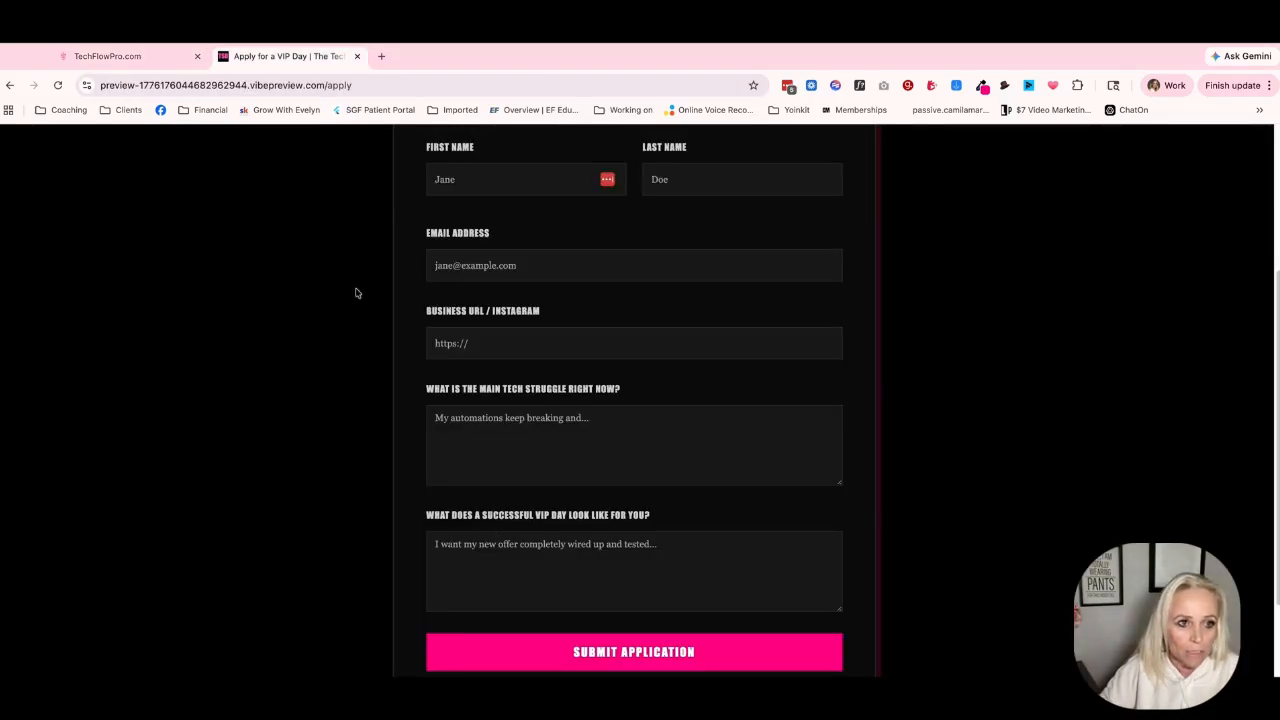
pyautogui.click(112, 56)
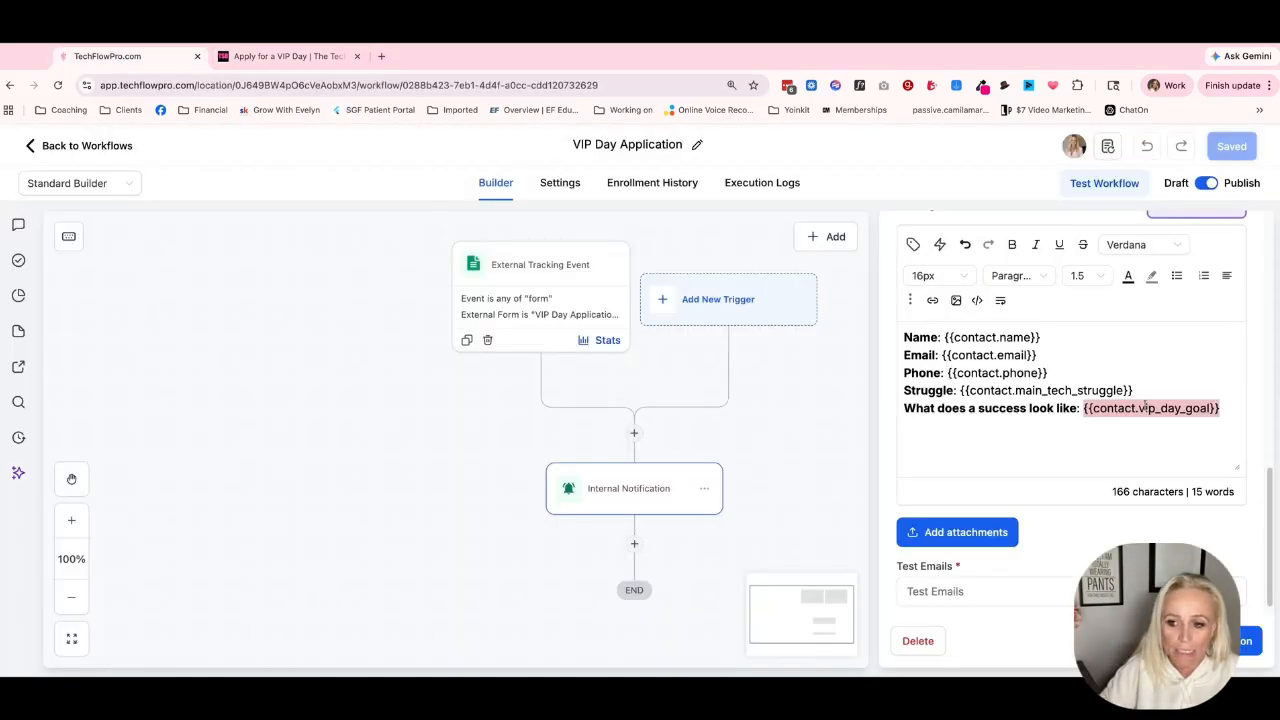
# Recheck the application form's successful VIP Day question against the message, and save the internal notification action.
pyautogui.click(255, 56)
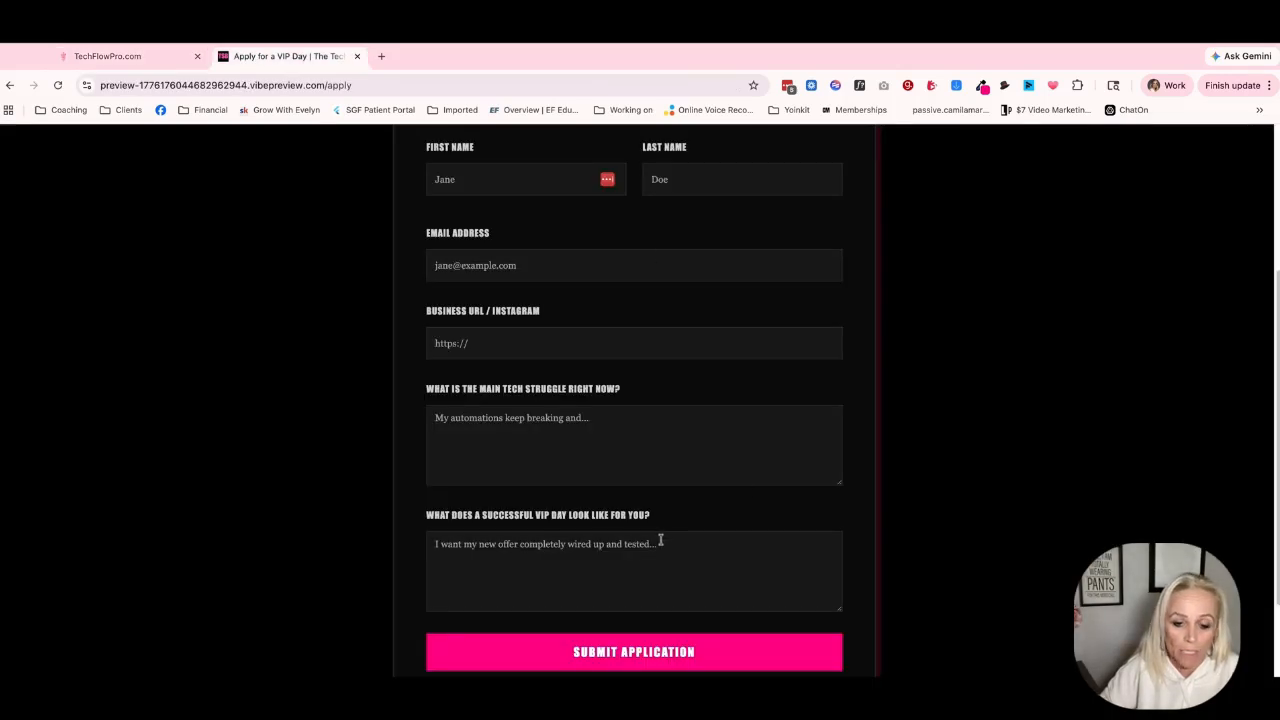
pyautogui.click(108, 56)
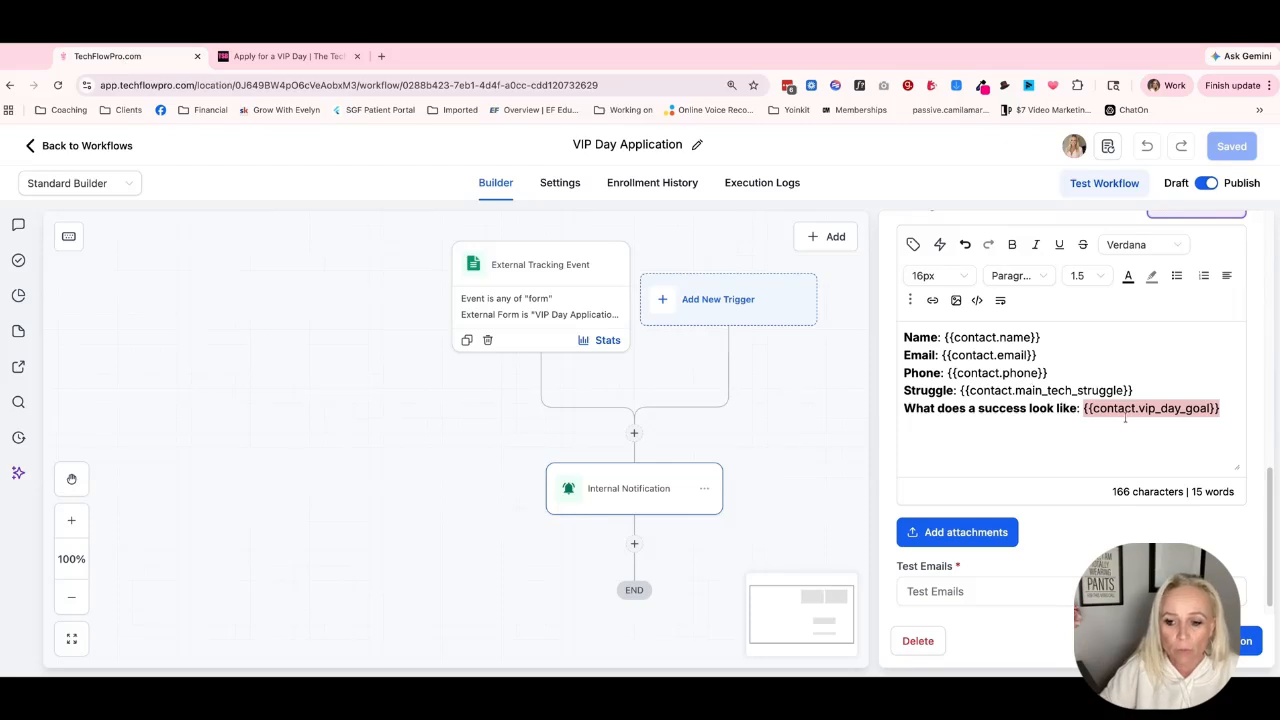
pyautogui.click(1240, 641)
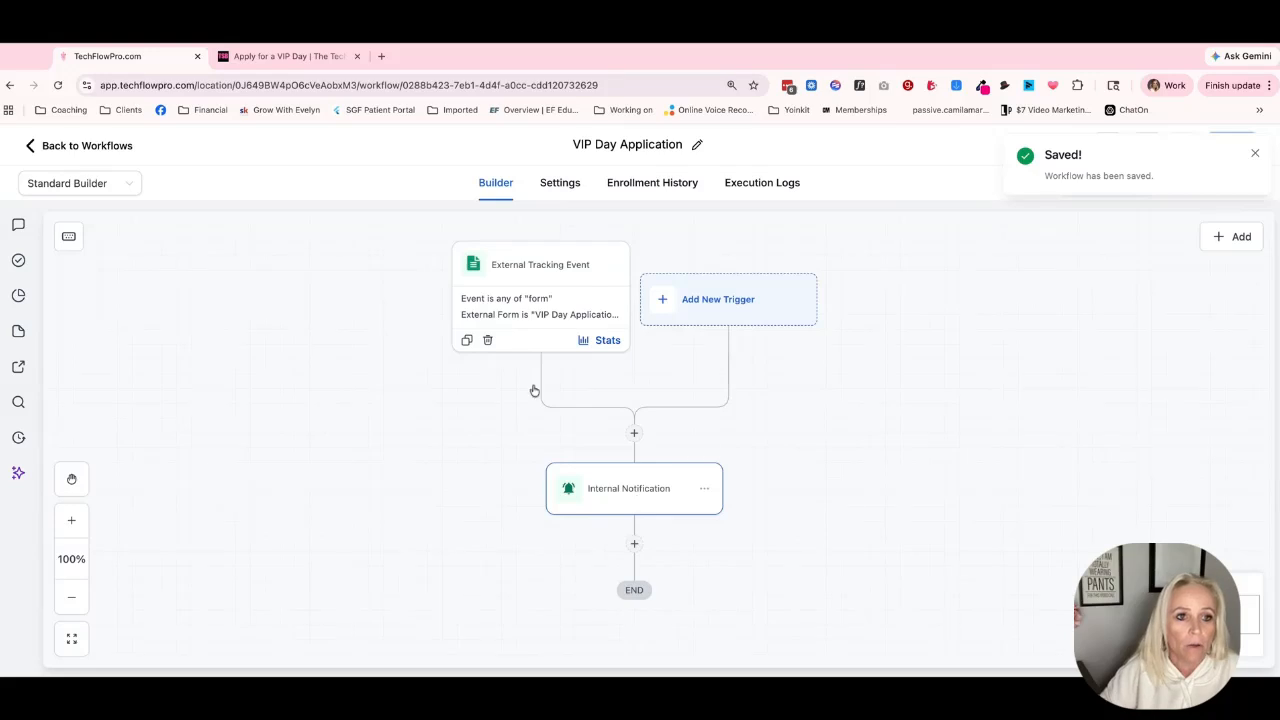
# Review the VIP Day Application workflow's execution logs and enrollment history for the form submission, and return to the workflow builder.
pyautogui.click(260, 57)
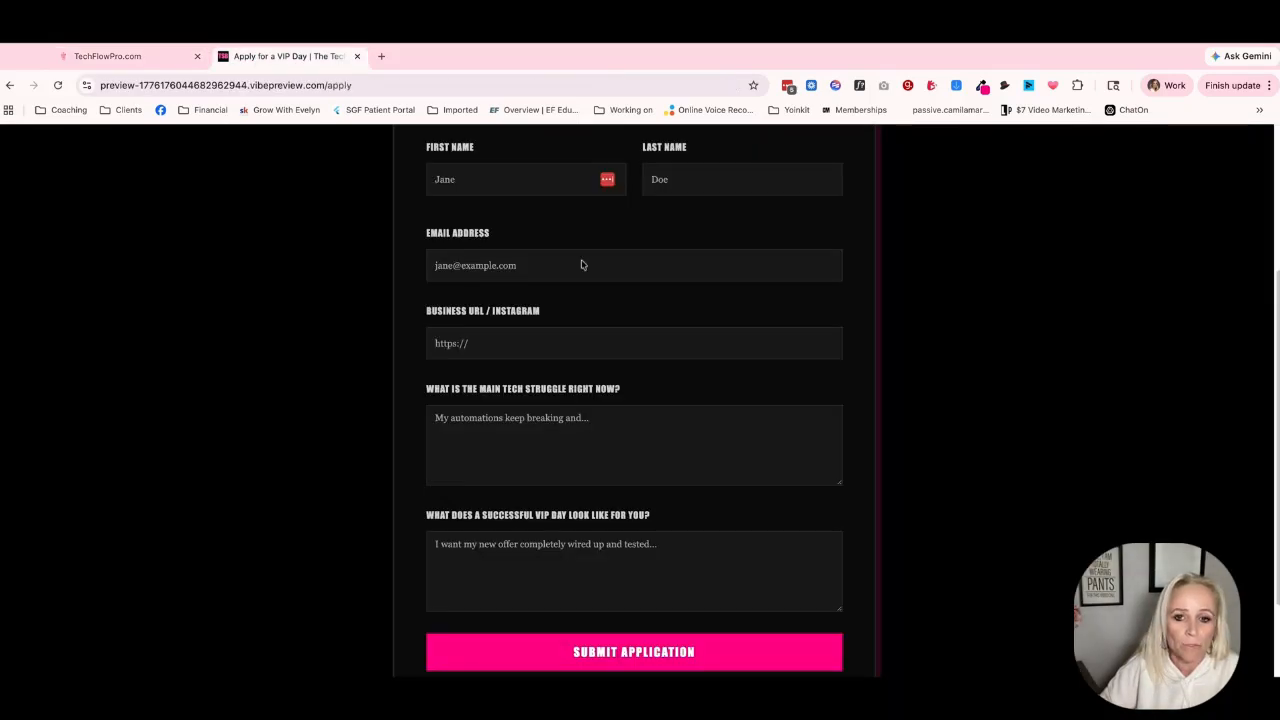
pyautogui.click(105, 56)
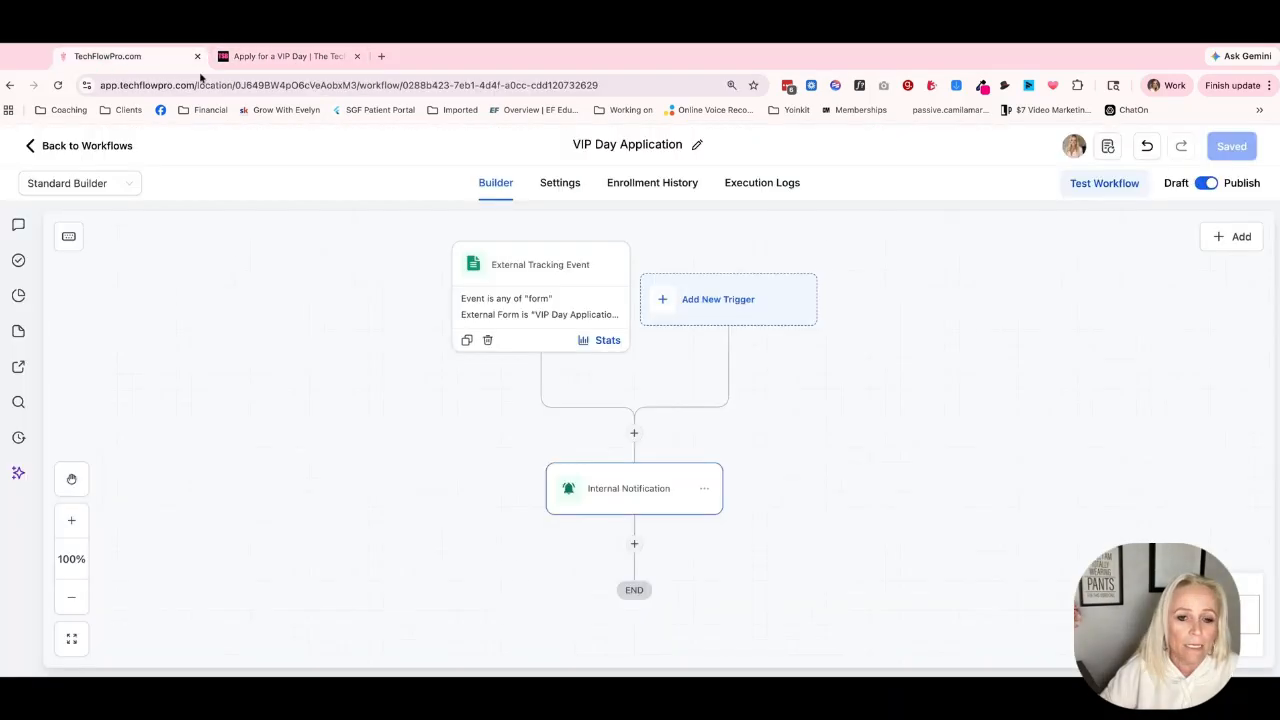
pyautogui.click(752, 192)
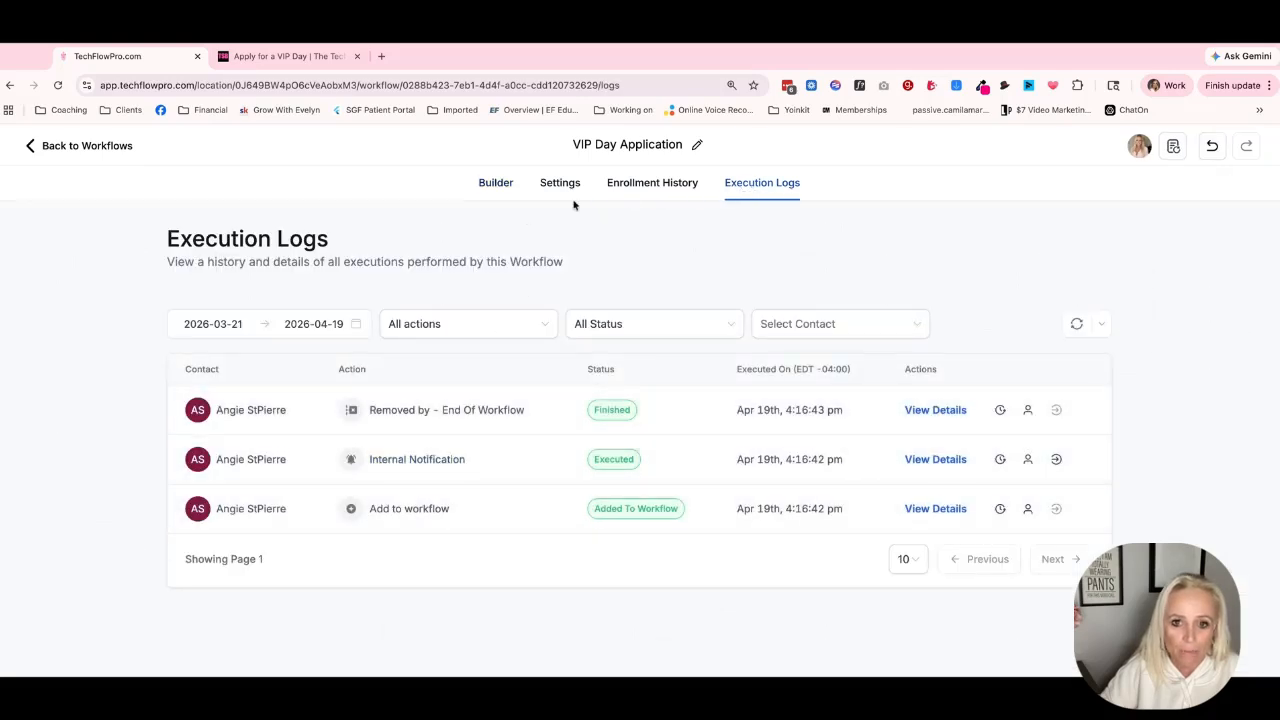
pyautogui.click(652, 183)
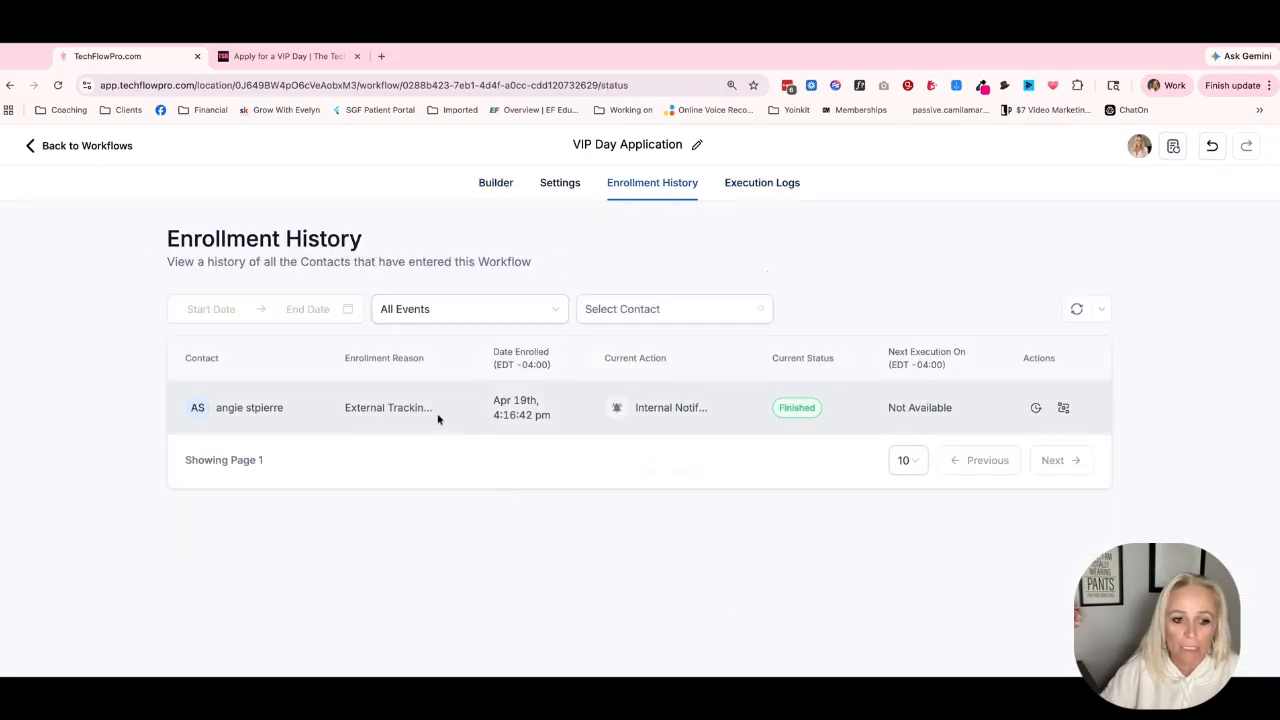
pyautogui.click(756, 190)
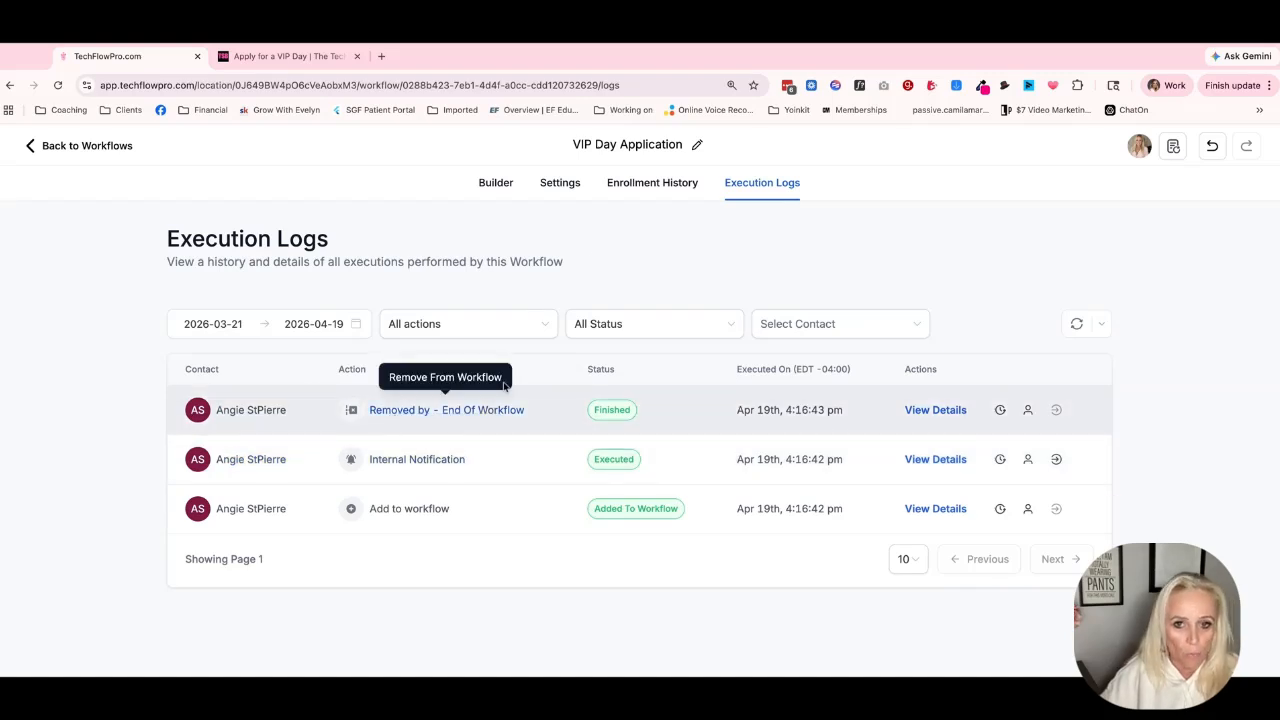
pyautogui.click(509, 186)
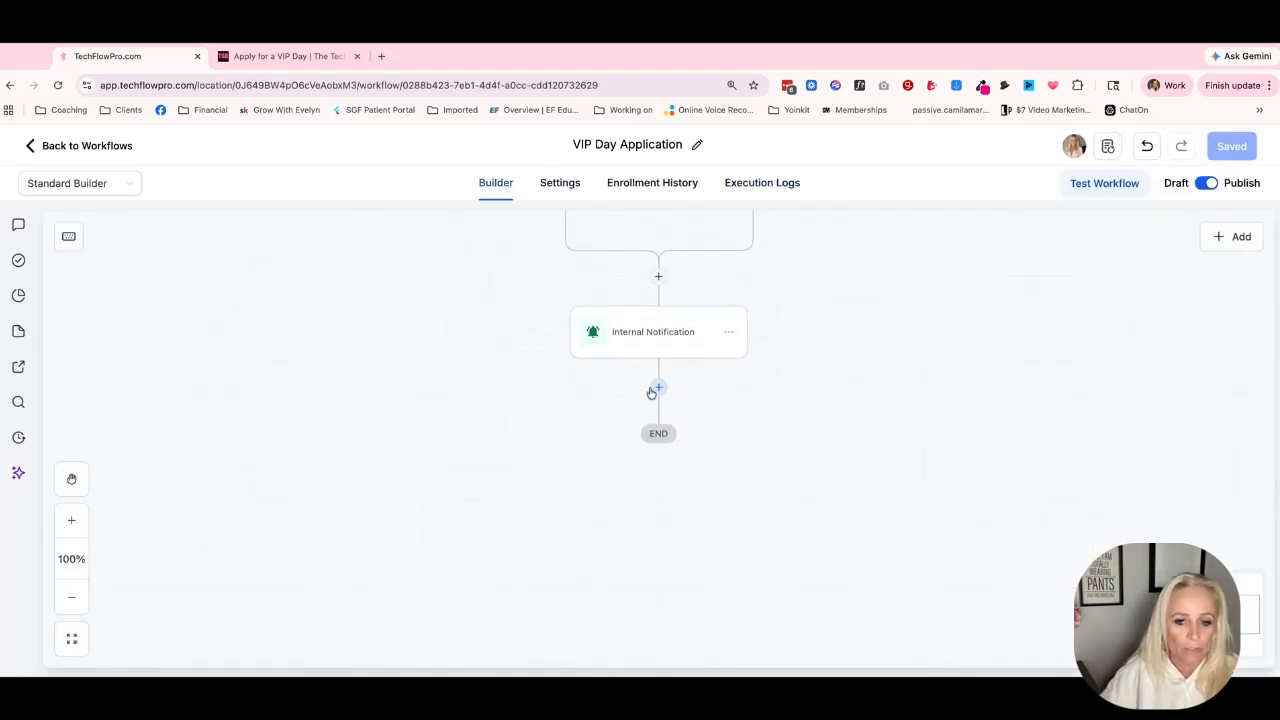